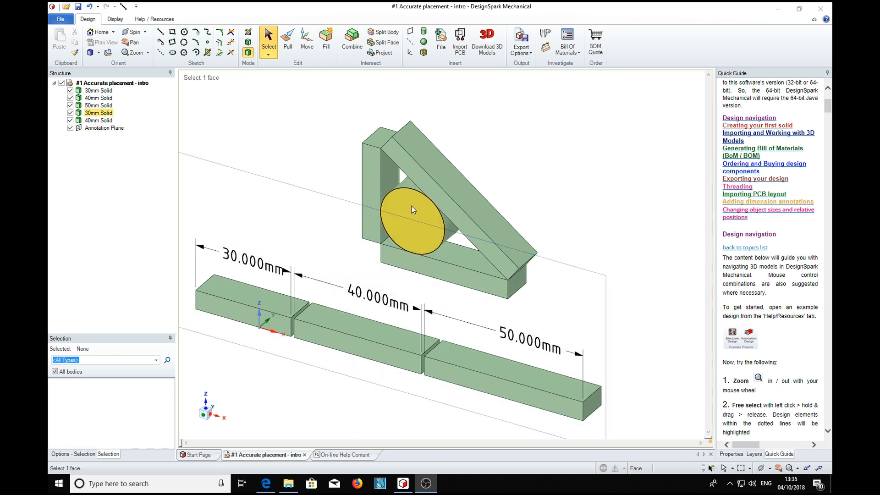
Delete the two bodies that form the triangular arrangement and its cylinder above the row of bars
click(409, 227)
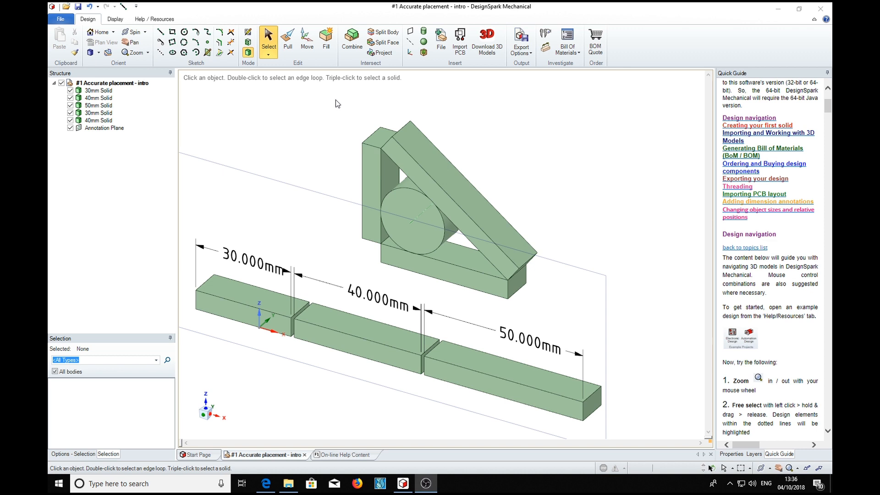
click(269, 44)
drag(329, 108, 555, 306)
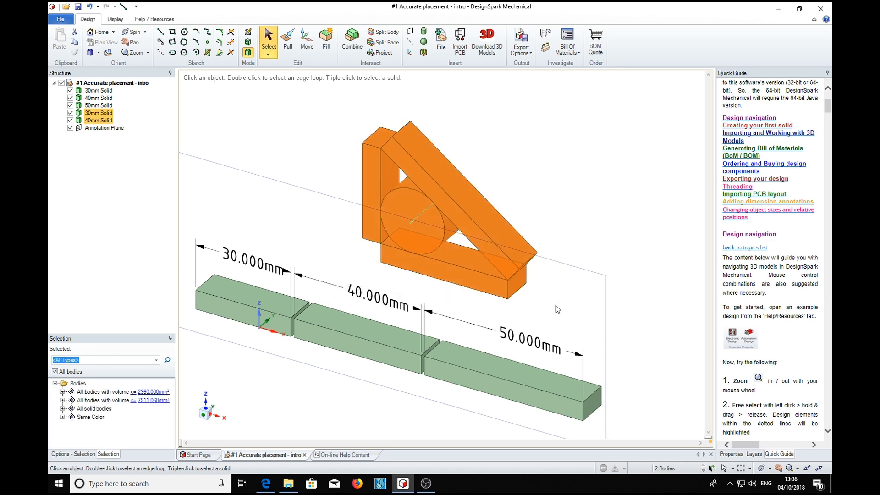
key(Delete)
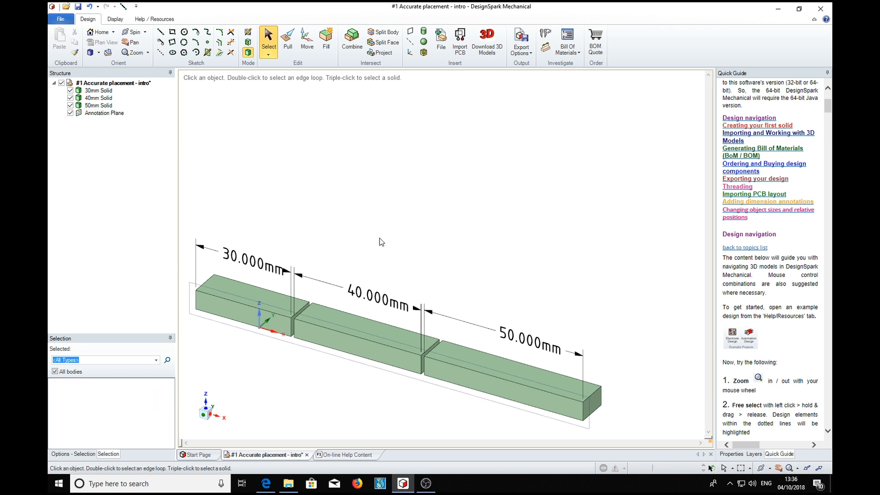
On the 40 mm bar's front face, sketch a 60 mm diameter circle centred on its upper corner beside the 30 mm bar
click(356, 348)
key(v)
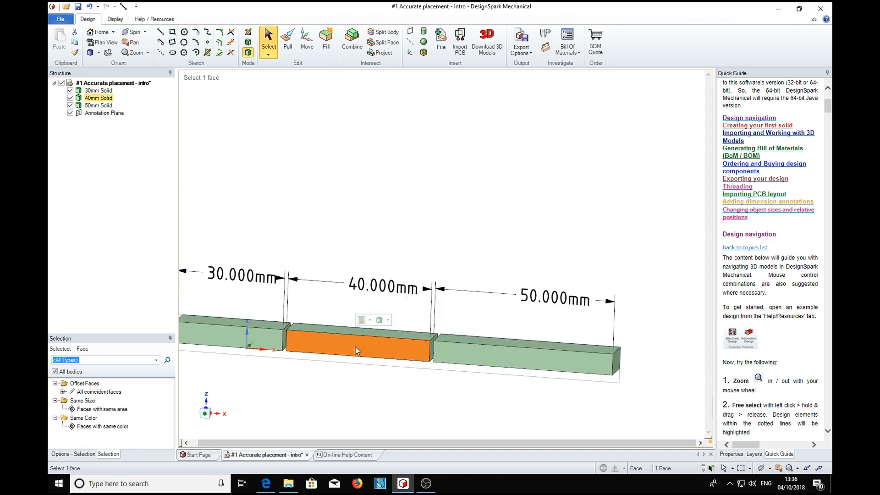
shift+middle_drag(326, 387, 392, 345)
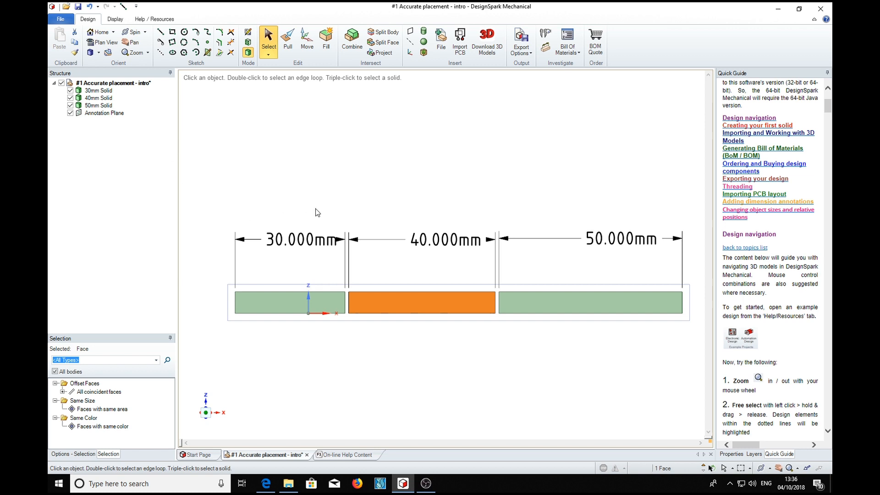
click(183, 31)
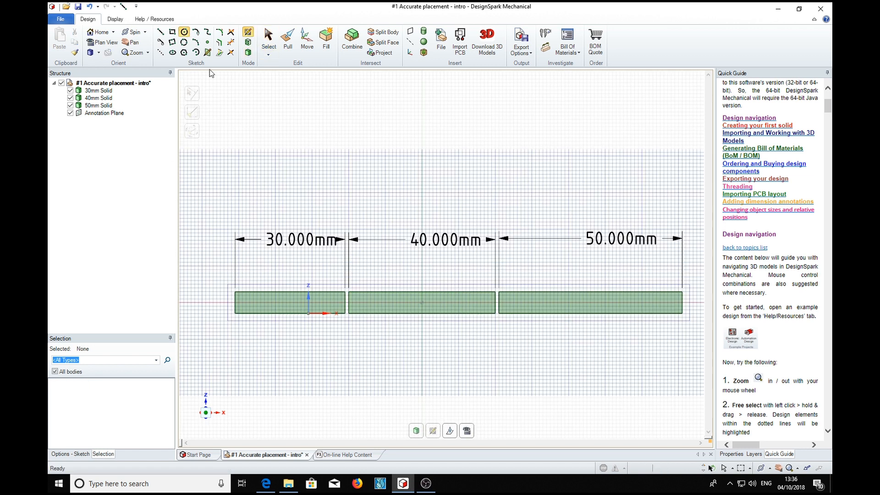
click(349, 292)
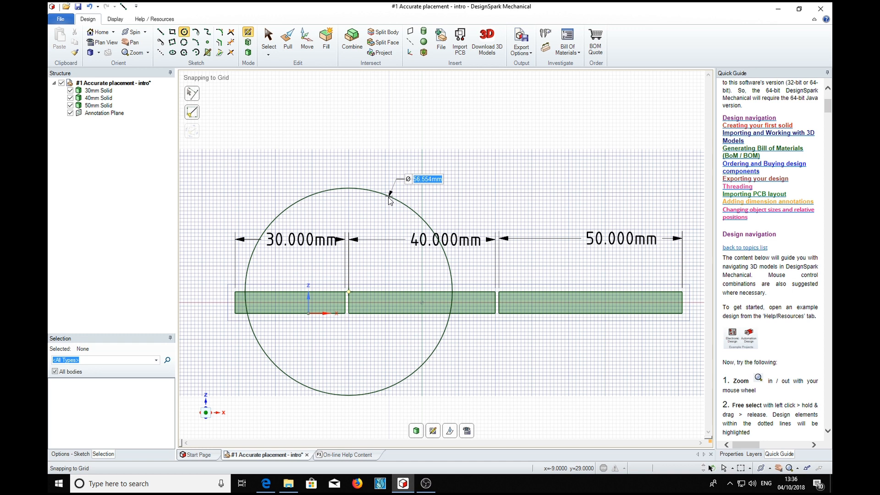
text(6)
key(Return)
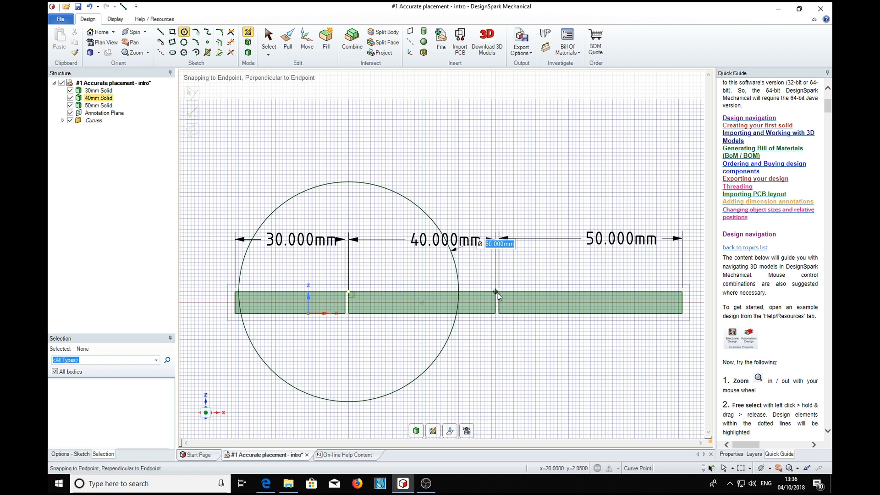
Sketch a 100 mm diameter circle centred on the 40 mm bar's upper corner beside the 50 mm bar
click(496, 292)
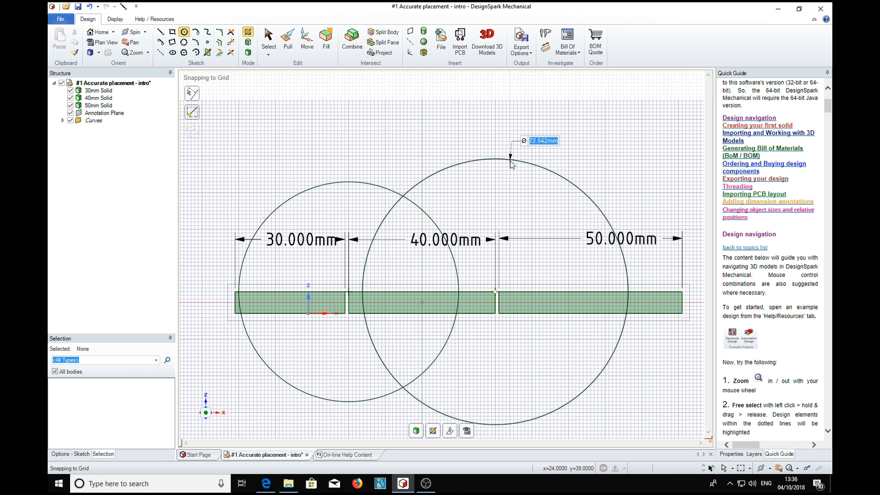
text(1)
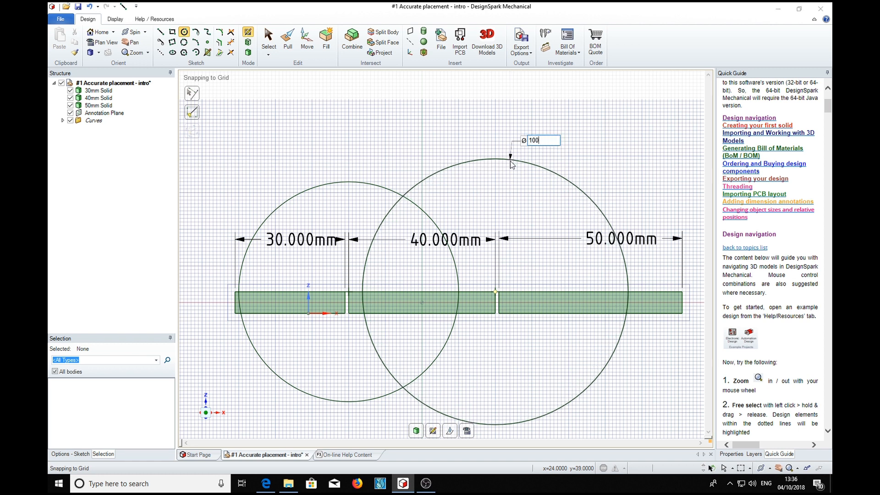
text(00)
key(Return)
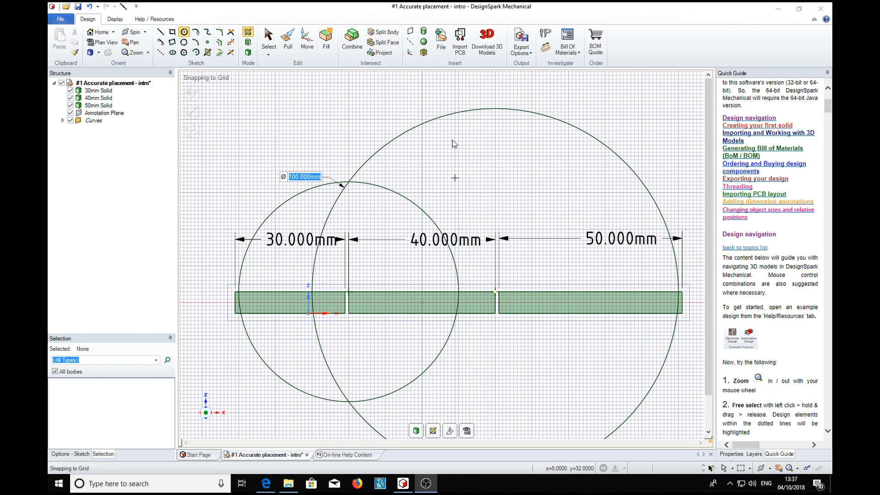
Leave sketching with the Pull tool so the two overlapping circles become a surface, with nothing selected
click(451, 14)
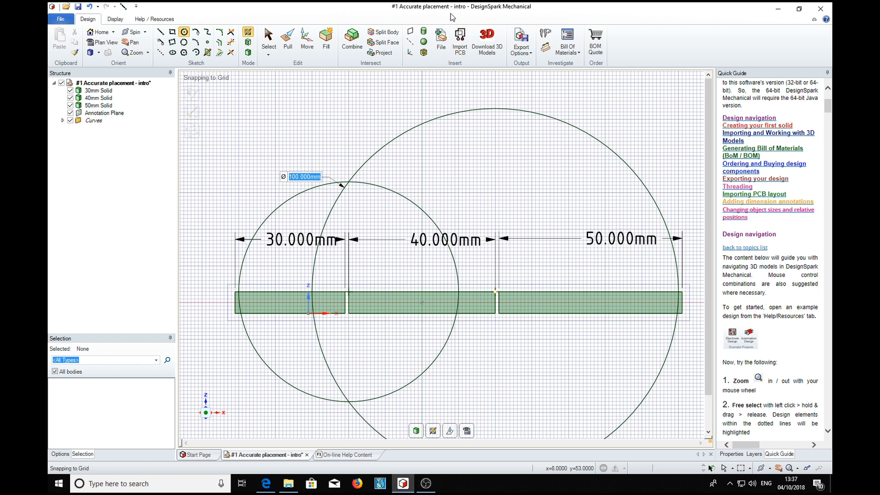
key(p)
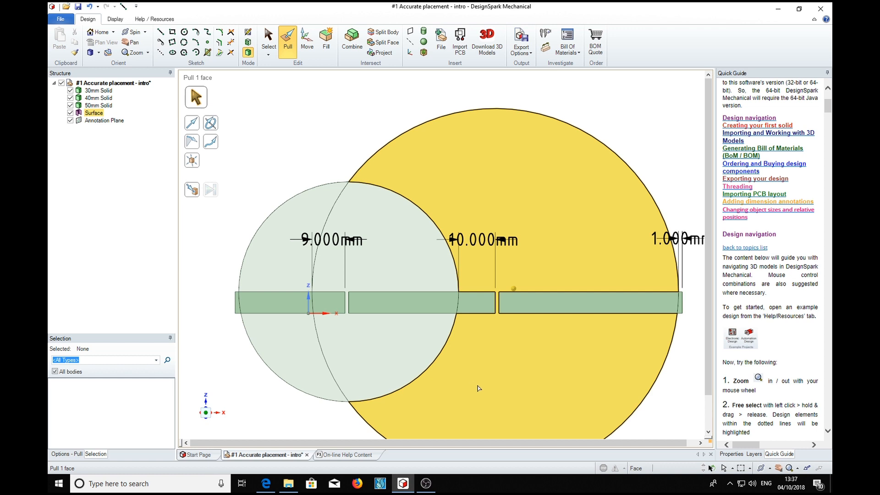
middle_drag(479, 389, 419, 339)
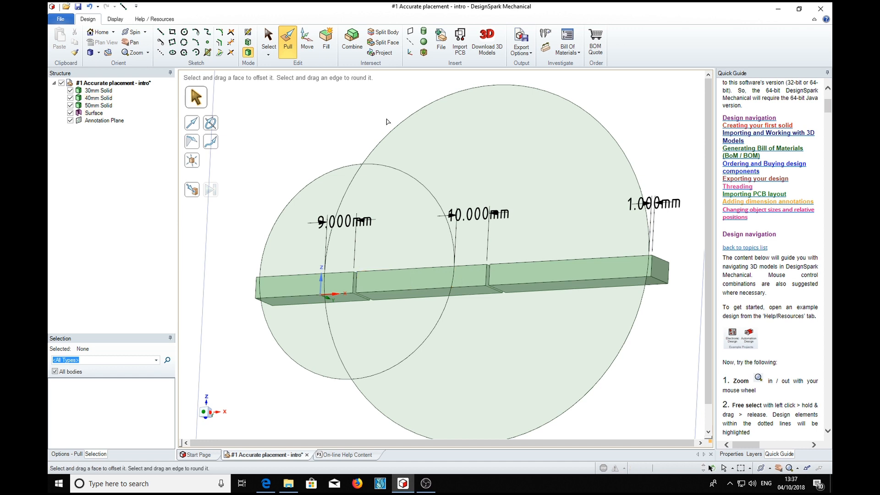
click(361, 165)
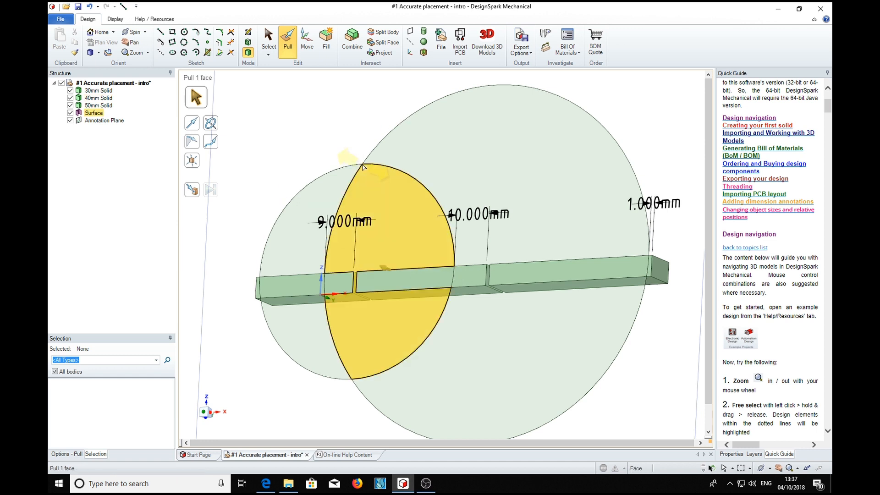
key(Escape)
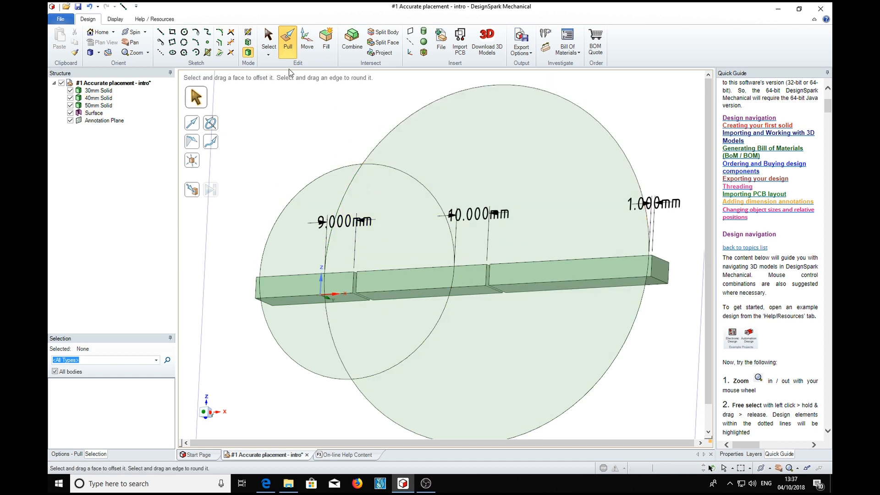
Create a plane through the circles' upper intersection point and the 40 mm bar's top end edge beside the 30 mm bar
key(s)
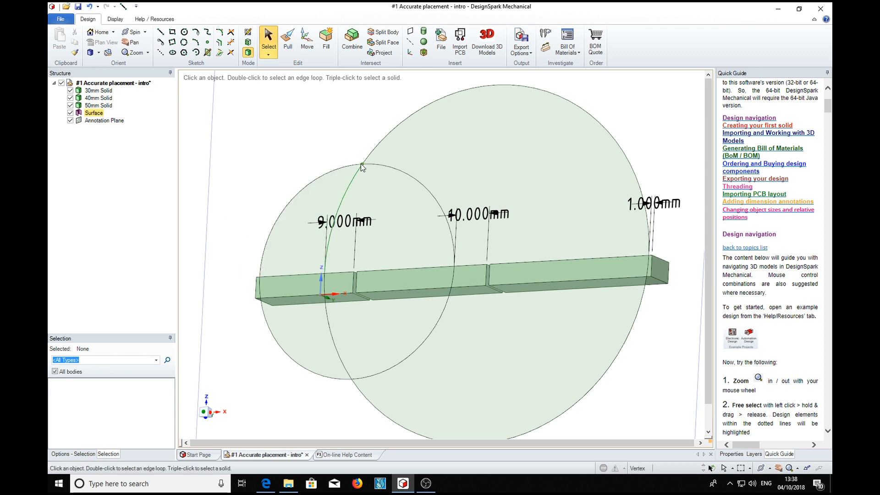
click(362, 164)
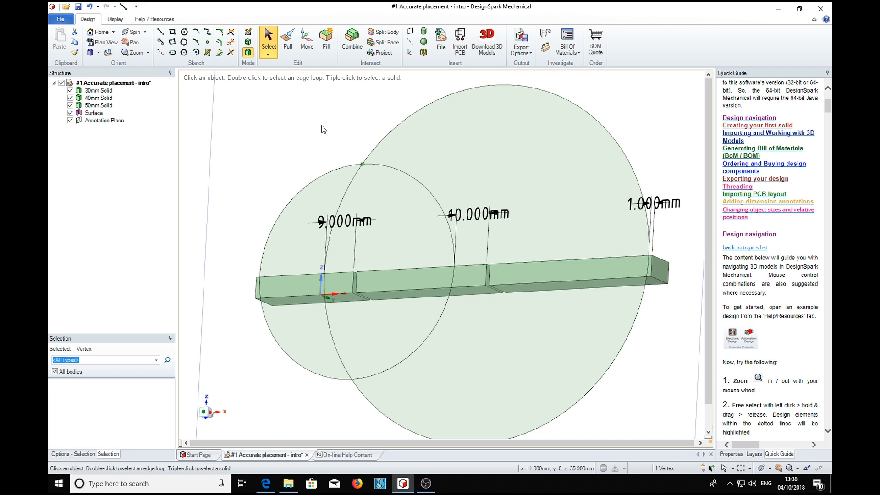
mouse_move(323, 129)
middle_down()
mouse_move(314, 147)
mouse_move(404, 328)
mouse_move(315, 304)
middle_up()
middle_drag(575, 112, 577, 190)
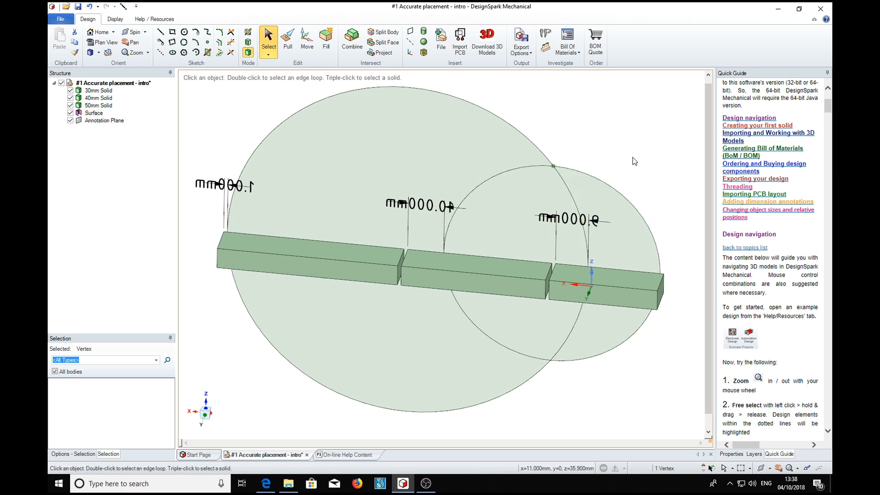
ctrl+click(548, 273)
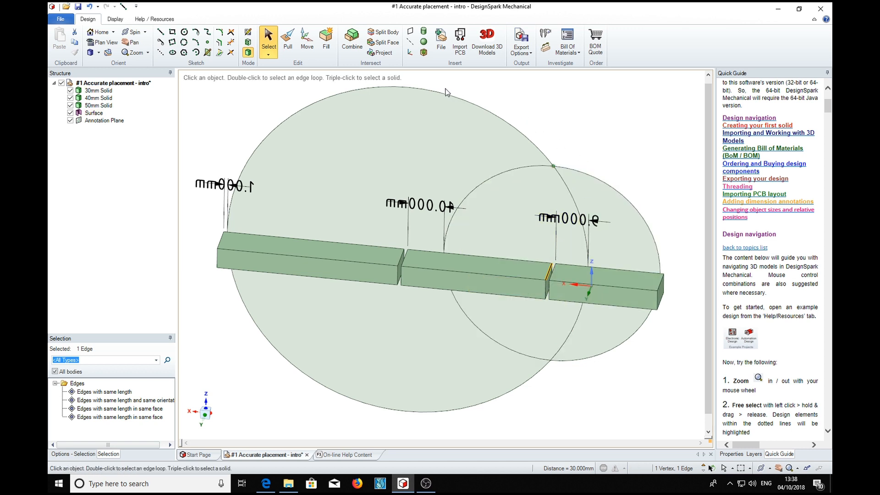
click(411, 33)
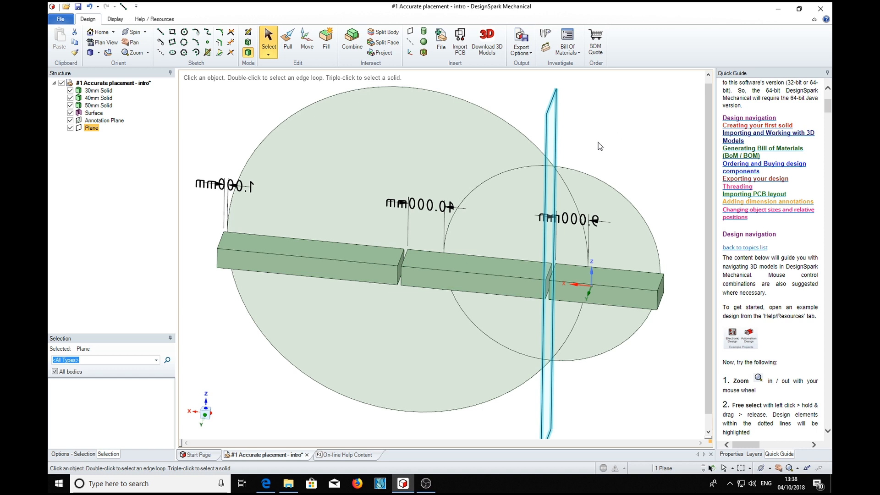
Create a second plane through the circles' upper intersection point and the 40 mm bar's top end edge beside the 50 mm bar
middle_drag(599, 147, 625, 143)
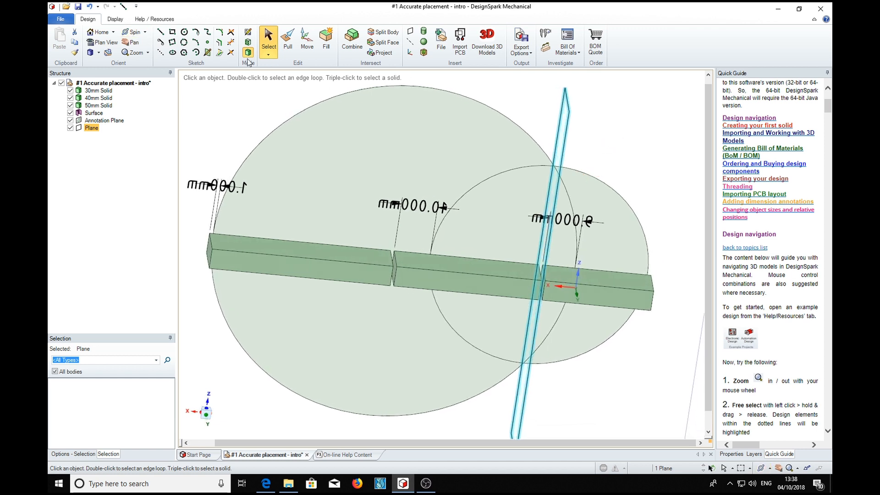
click(554, 167)
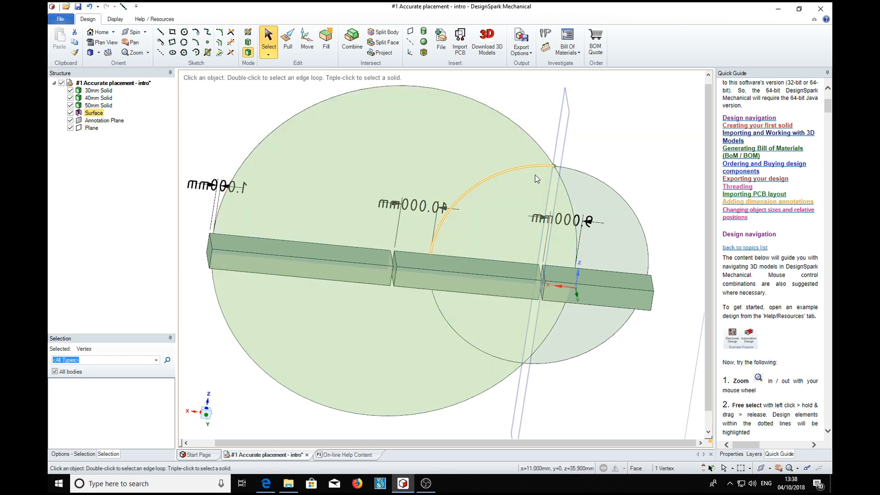
ctrl+click(396, 260)
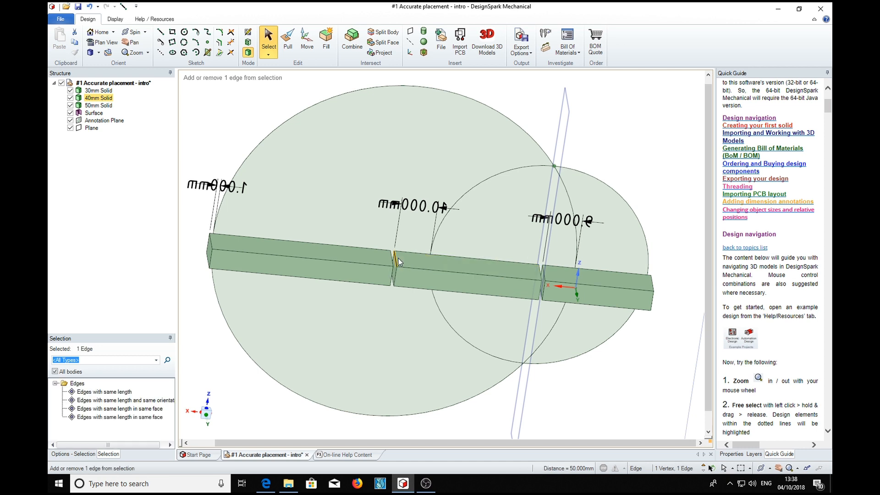
click(423, 42)
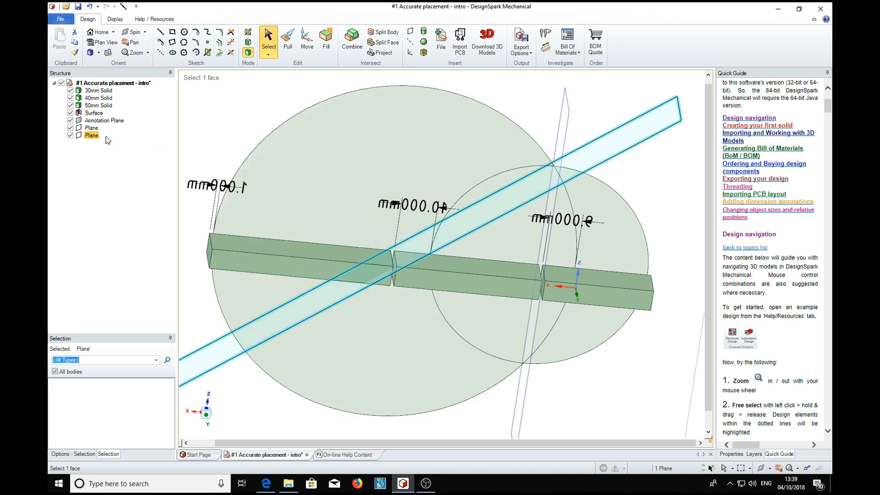
Delete the surface made from the two circles, keeping the bars and both planes
click(94, 112)
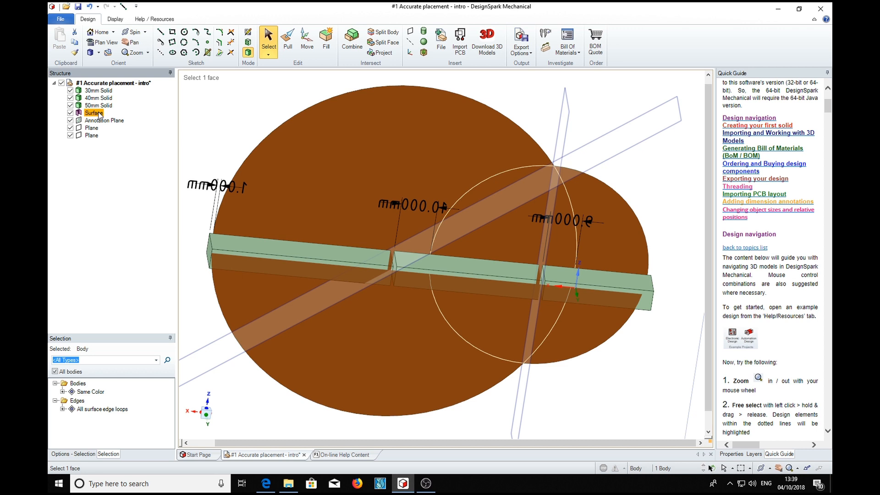
key(Delete)
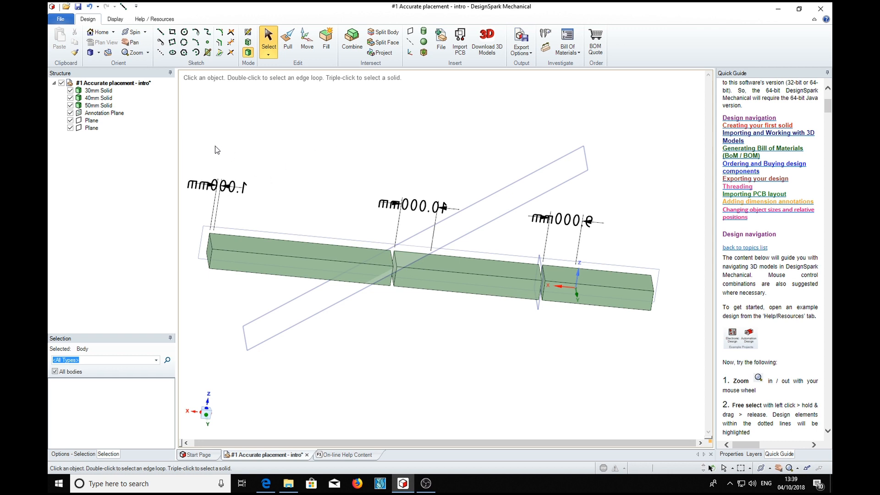
Rotate the 50 mm bar parallel to the sloping plane by orienting its vertical Move handle to that plane
click(308, 40)
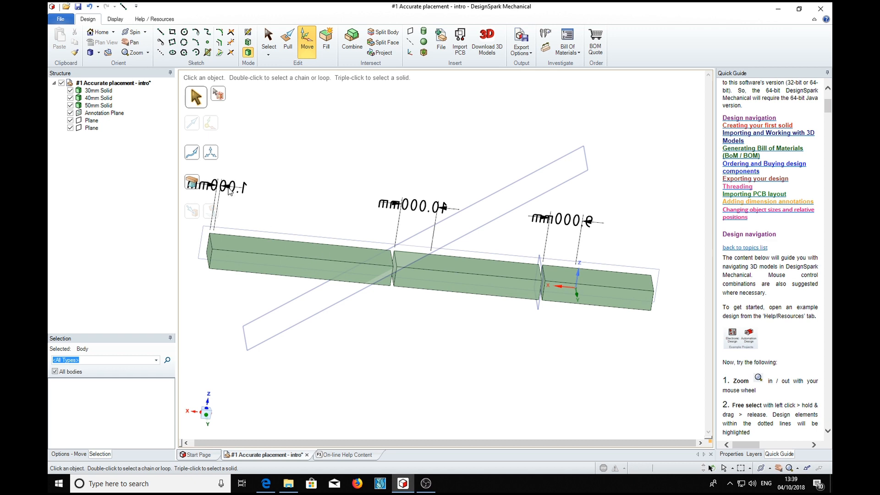
click(99, 109)
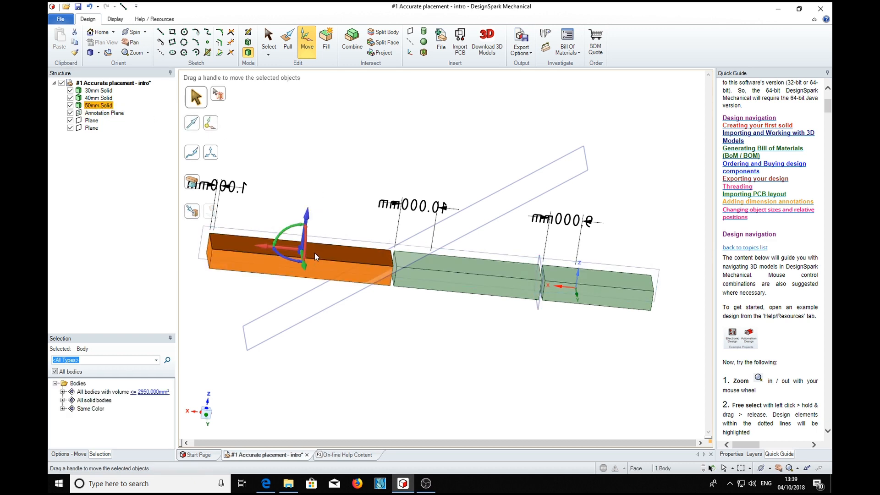
click(307, 215)
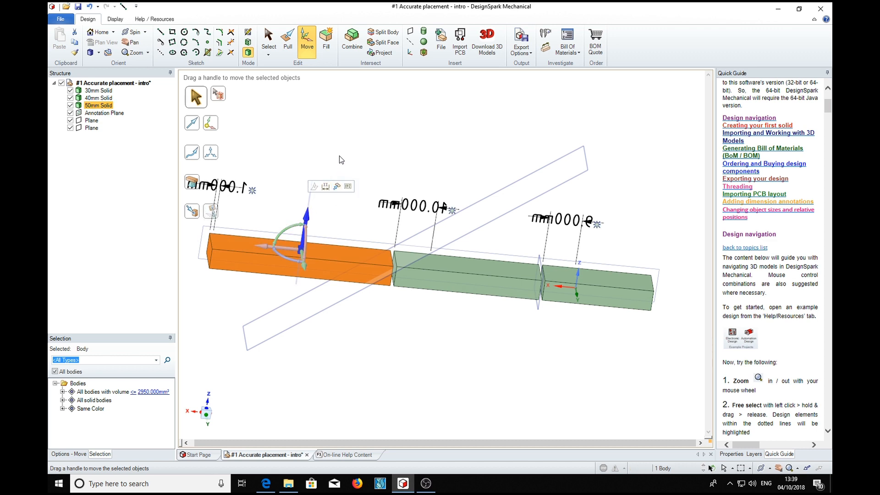
click(213, 211)
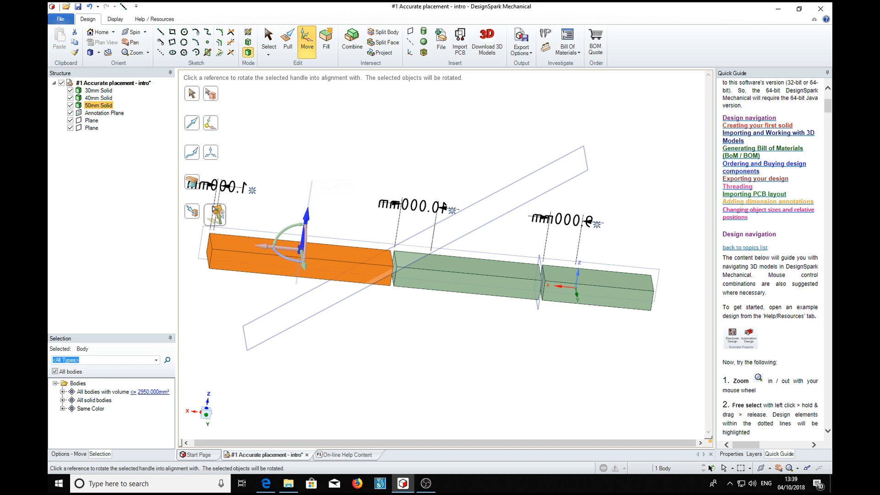
click(499, 192)
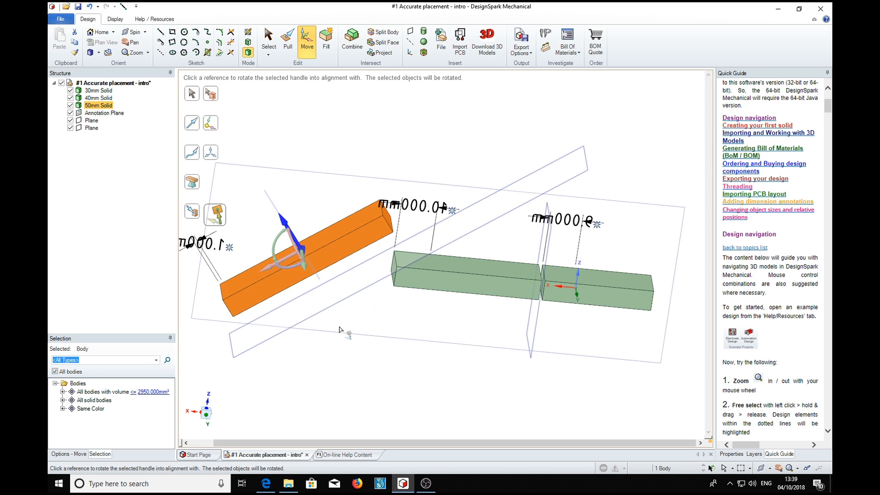
Anchor the Move handle at the 50 mm bar's lower end and move the bar up to the 40 mm bar's adjacent top end edge
middle_drag(328, 353, 326, 302)
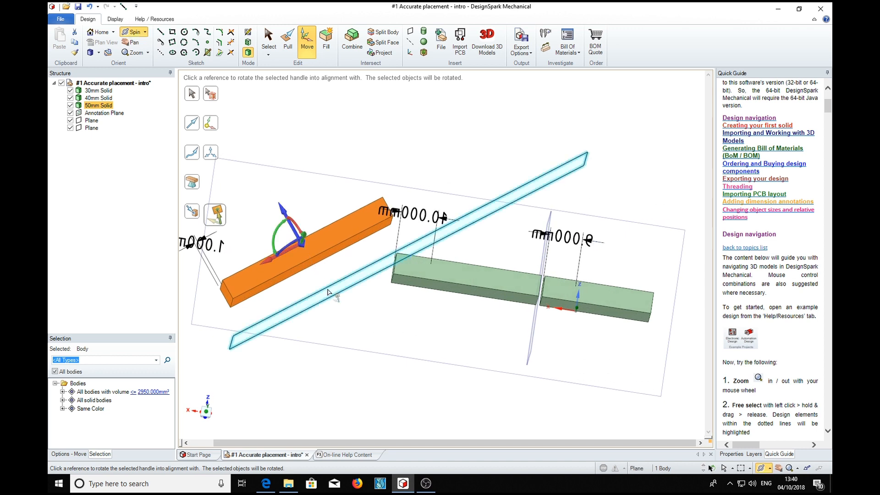
drag(301, 243, 233, 297)
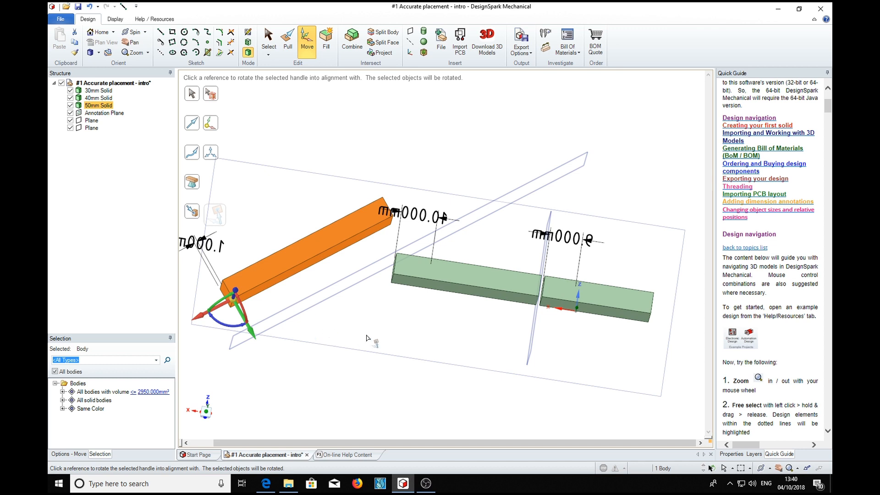
middle_drag(427, 342, 360, 356)
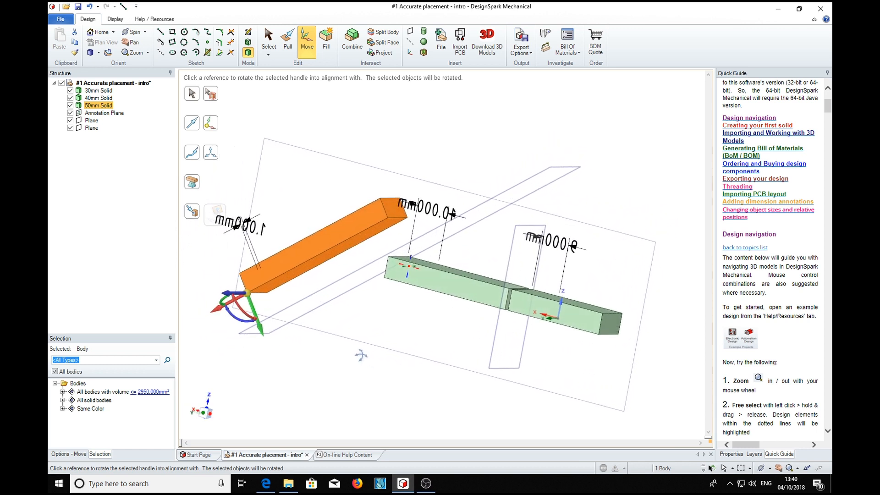
click(192, 212)
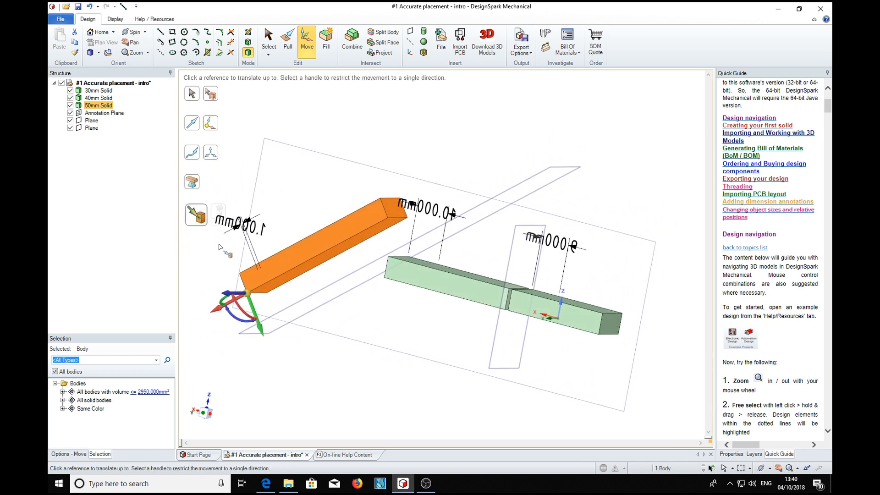
click(401, 257)
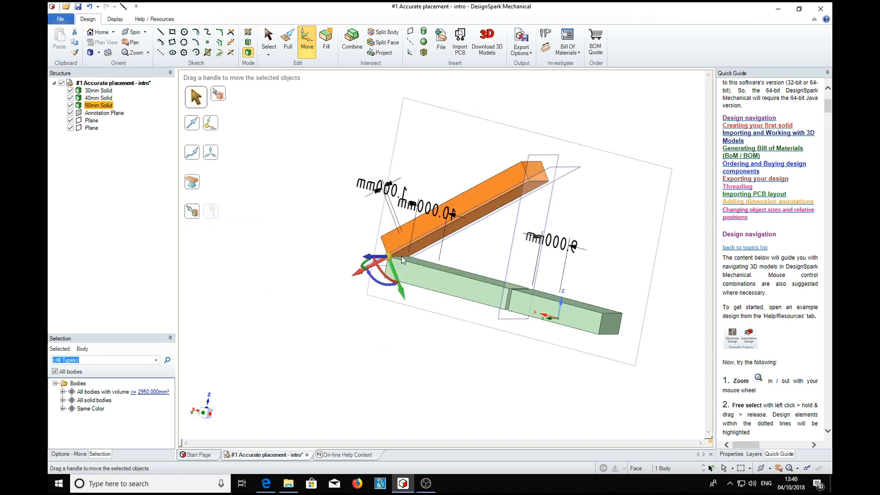
middle_drag(397, 398, 423, 402)
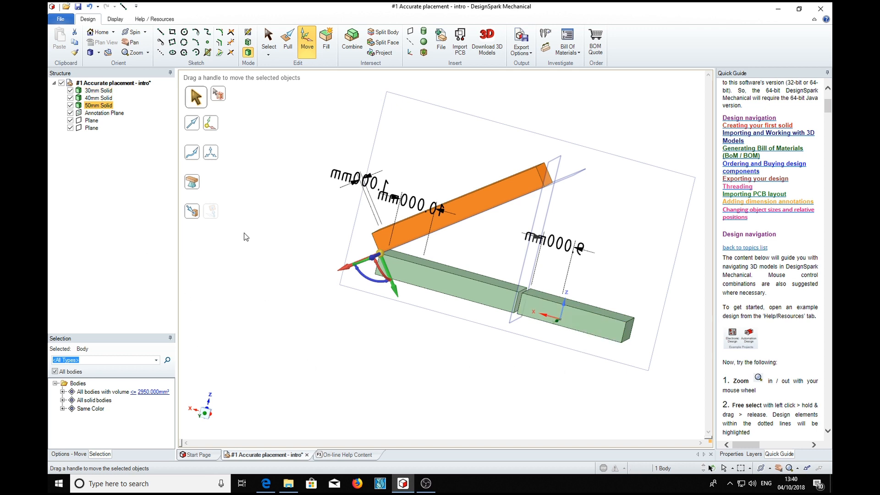
Rotate the 30 mm bar parallel to the steep plane by its vertical Move handle and anchor the handle on the bar's lower end edge
click(550, 316)
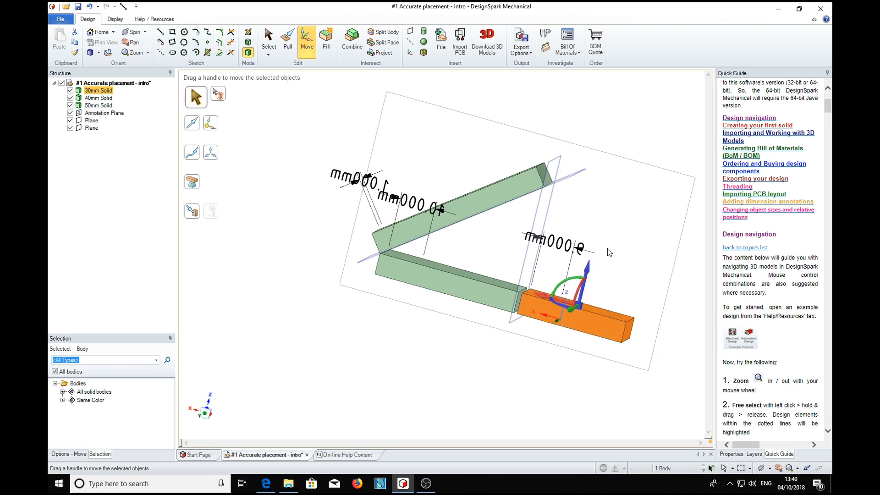
click(589, 268)
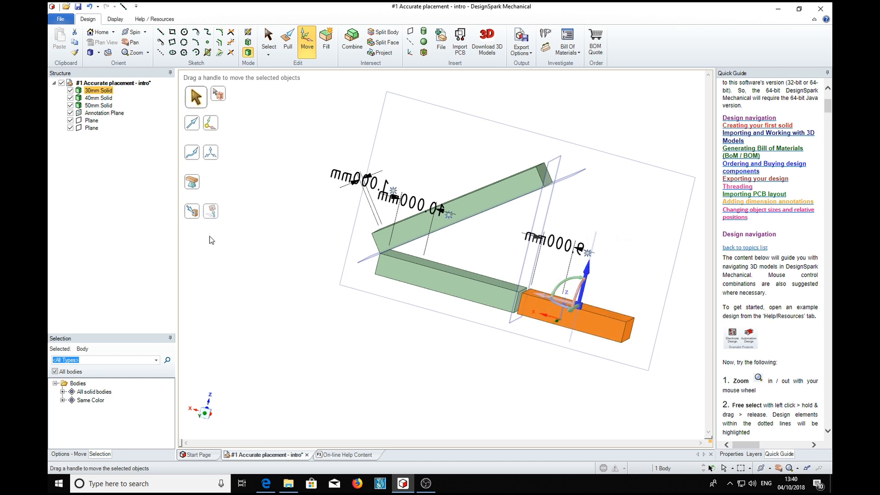
click(211, 212)
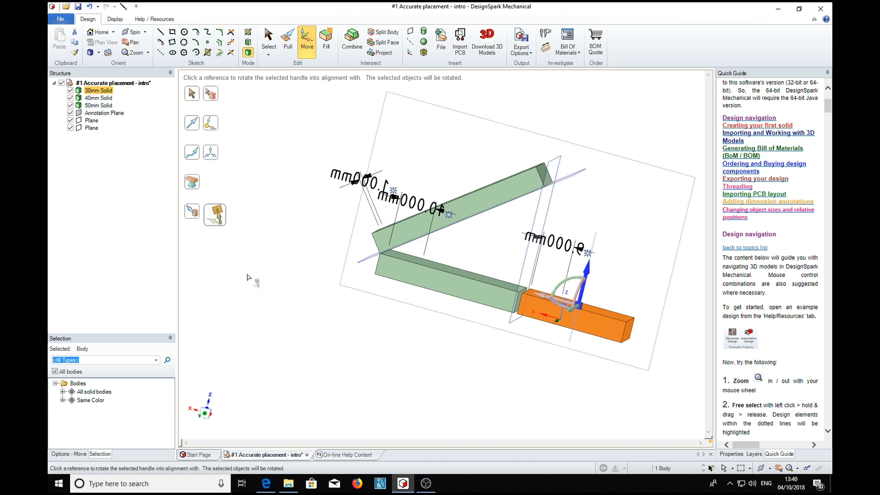
click(534, 217)
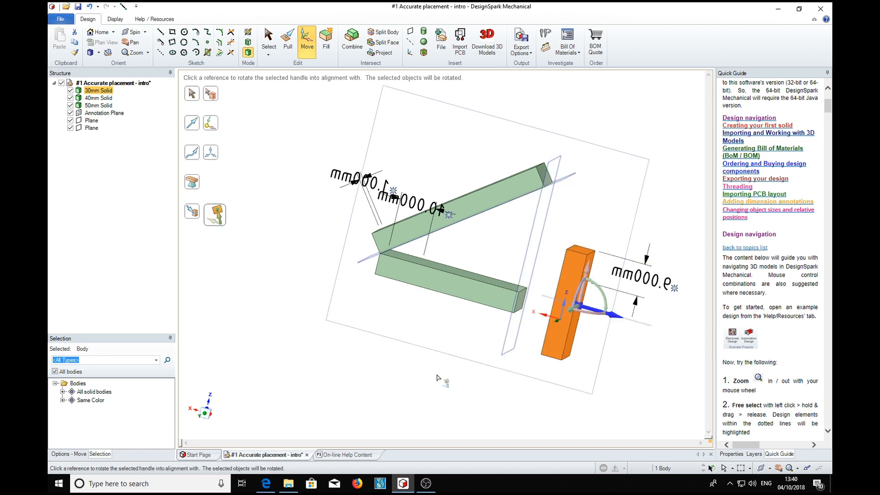
middle_drag(446, 392, 492, 354)
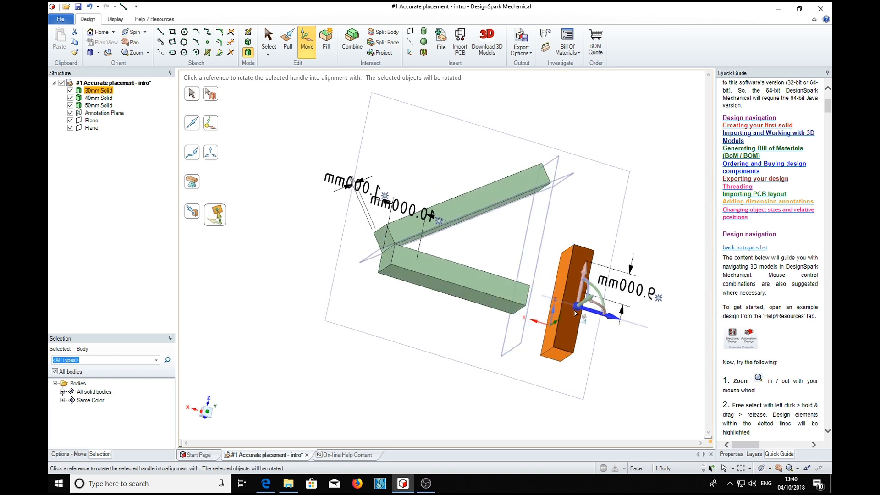
click(564, 346)
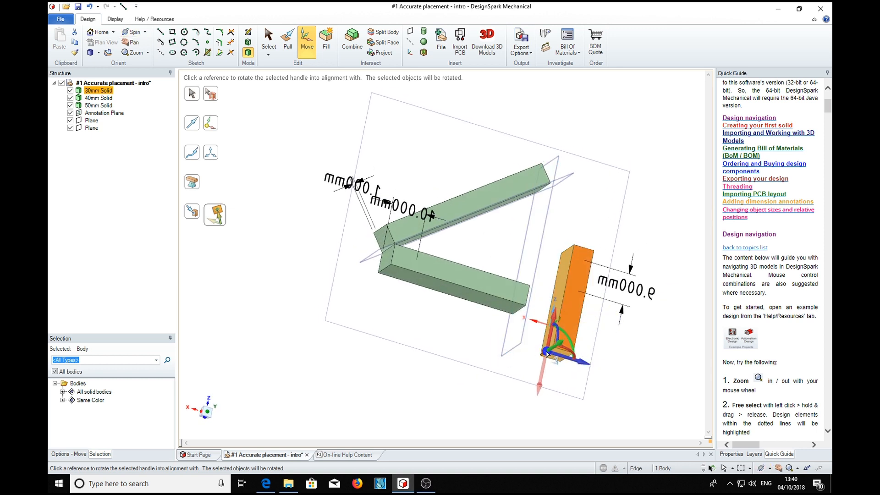
Try to move the 30 mm bar up to the end corner of the 40 mm bar, and undo the move
click(192, 211)
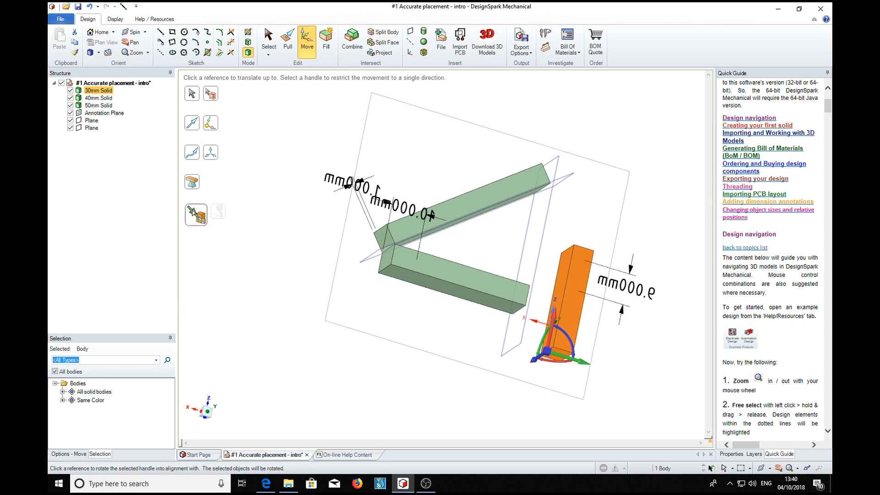
click(510, 316)
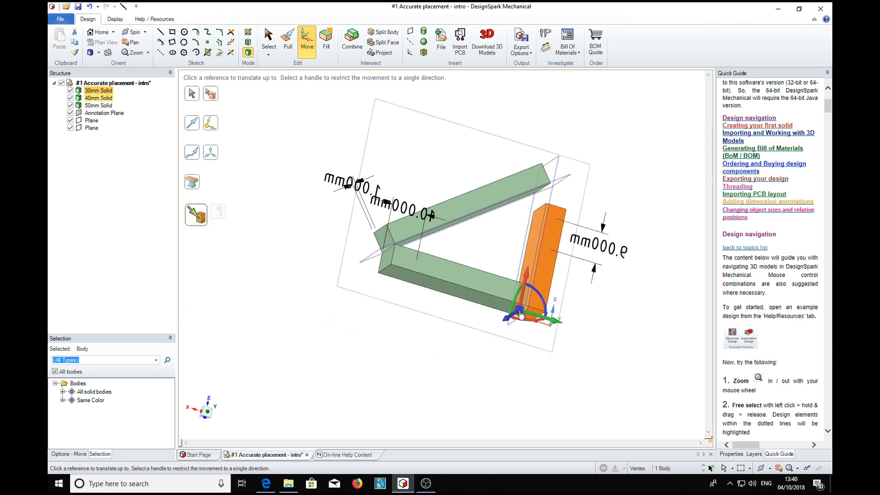
mouse_move(405, 362)
middle_down()
mouse_move(419, 379)
mouse_move(414, 419)
middle_up()
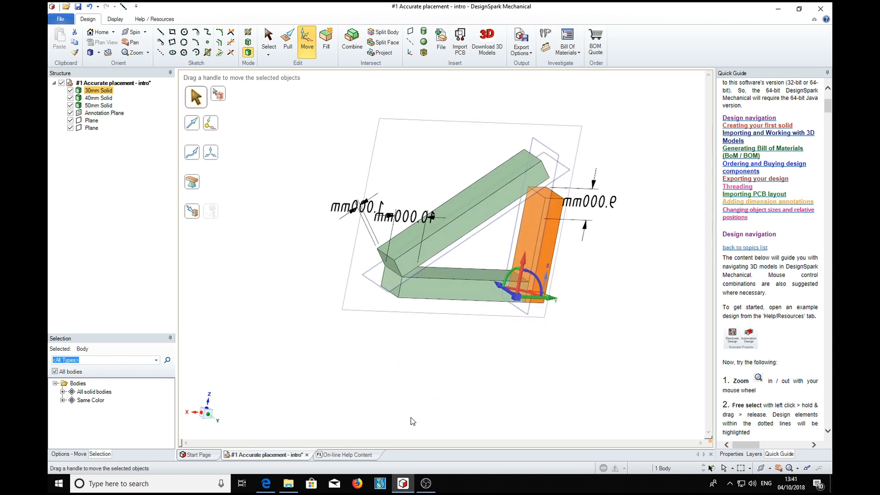
key(ctrl+z)
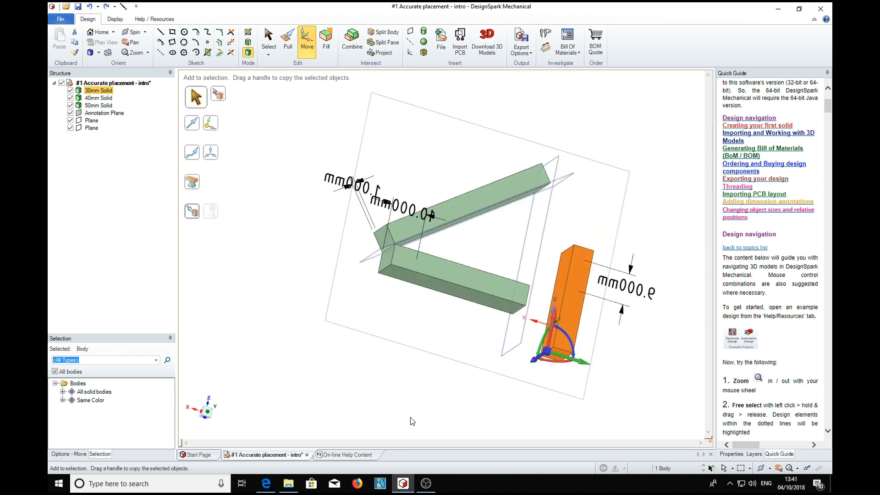
Move the 30 mm bar up to the top end edge of the 40 mm bar
click(191, 211)
mouse_move(446, 343)
middle_down()
mouse_move(447, 396)
mouse_move(456, 340)
middle_up()
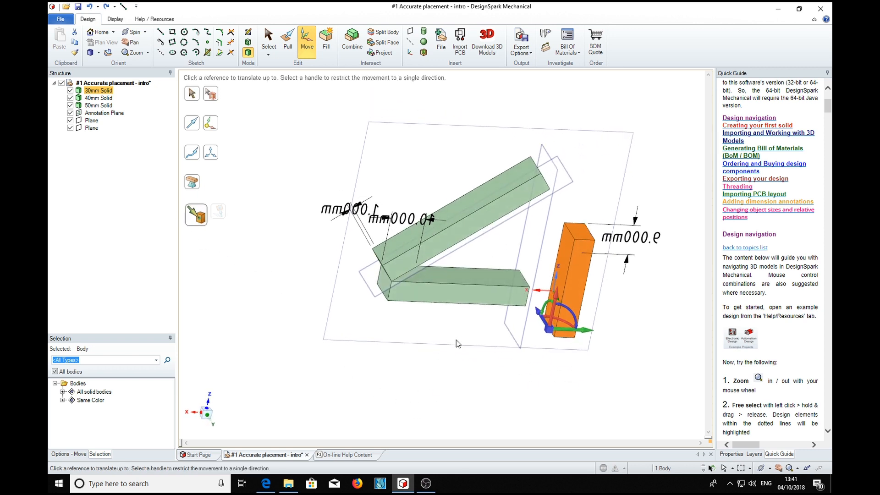
click(523, 278)
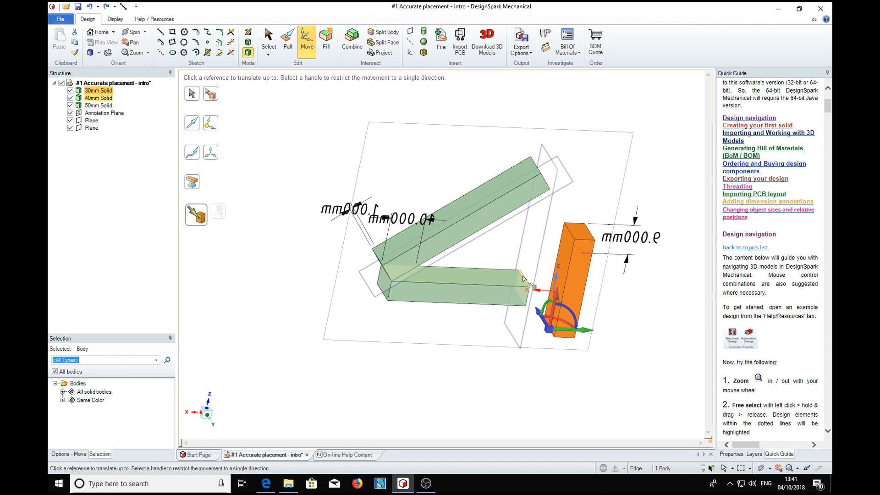
middle_drag(651, 329, 642, 285)
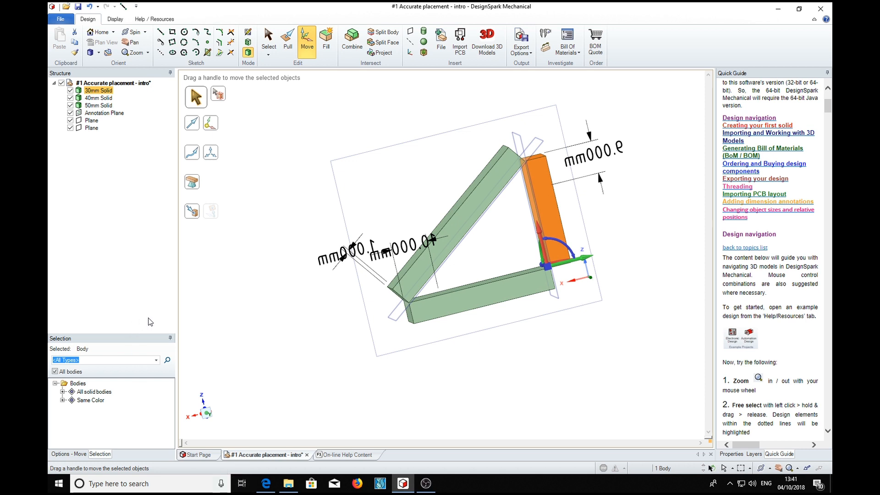
Delete both construction planes and the annotation plane with its dimensions, keeping the three bars
click(93, 129)
key(Delete)
click(95, 121)
key(Delete)
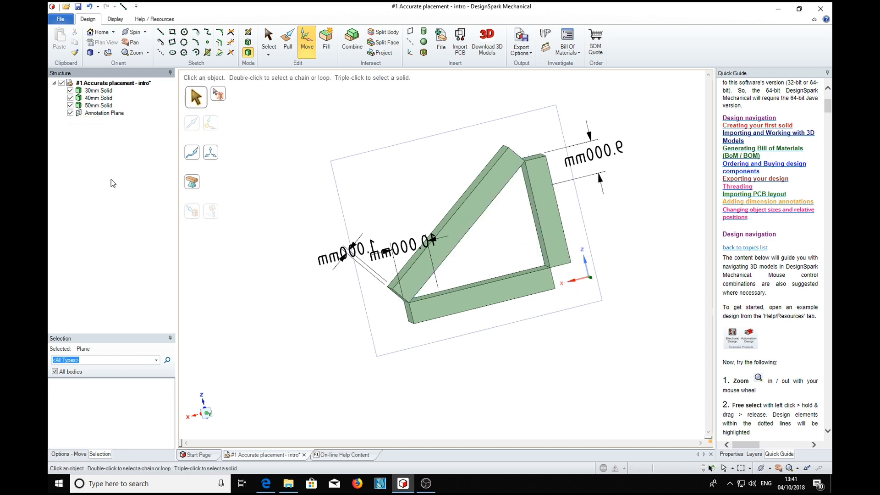
click(104, 113)
key(Delete)
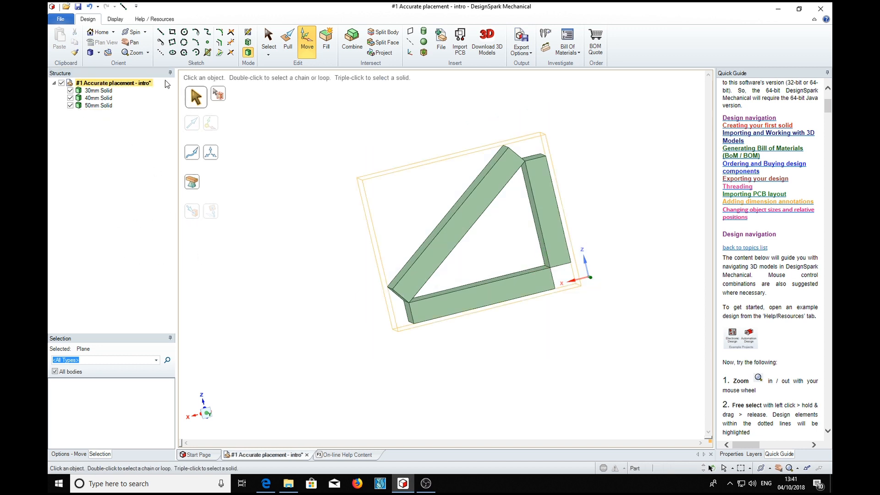
Delete the leftover arc edge across the upper part of the 30 mm bar's front face
click(124, 6)
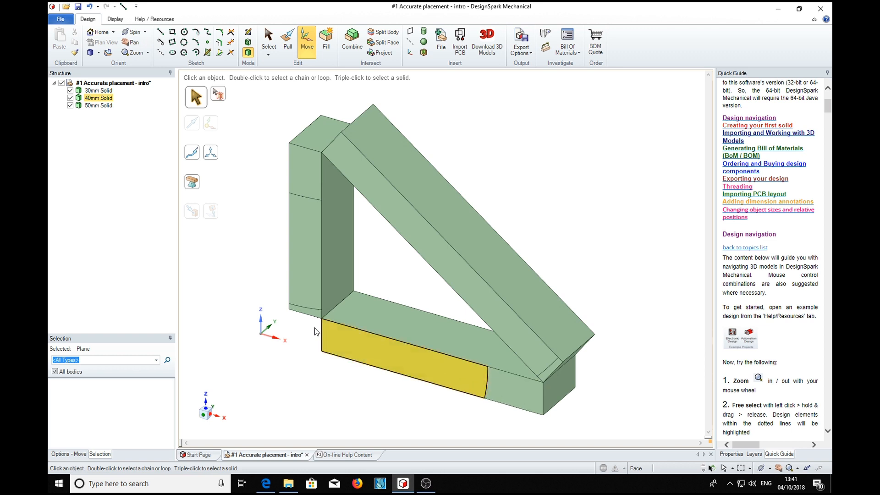
click(307, 198)
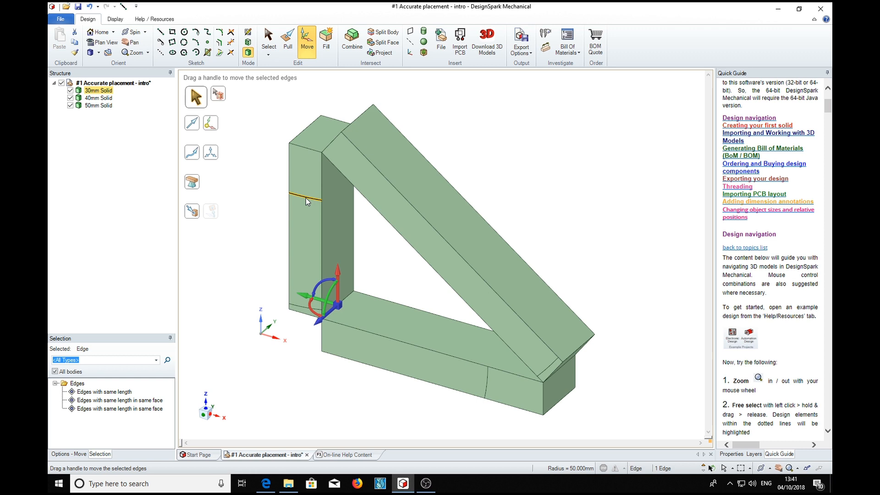
key(Escape)
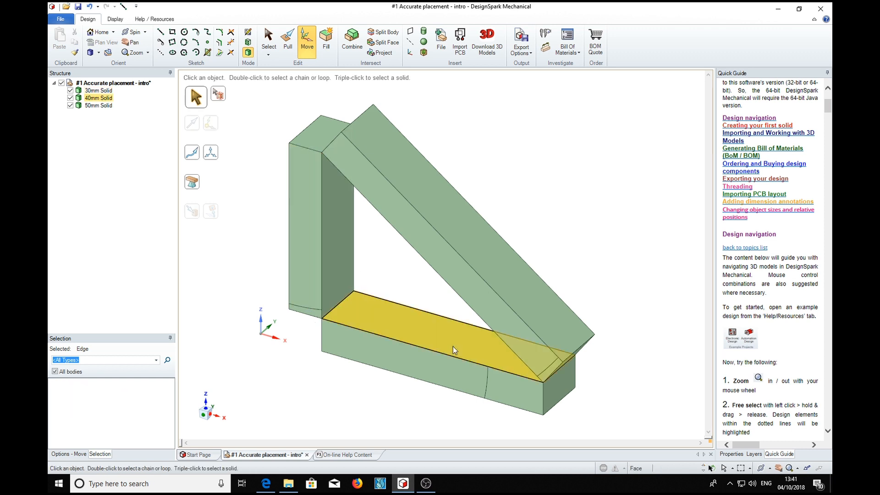
On the 40 mm bar's front face, sketch a sweep arc about 76 mm in diameter around its corner with the 50 mm bar, spanning both inner edges
click(420, 370)
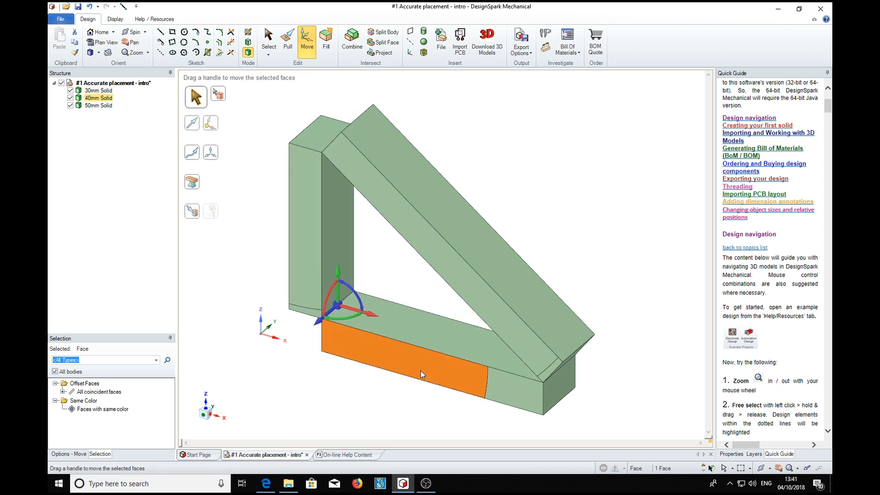
key(v)
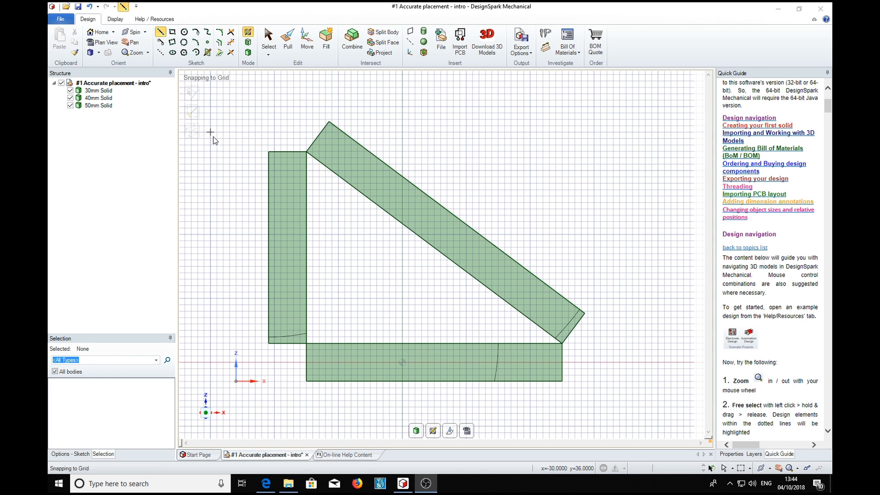
click(196, 53)
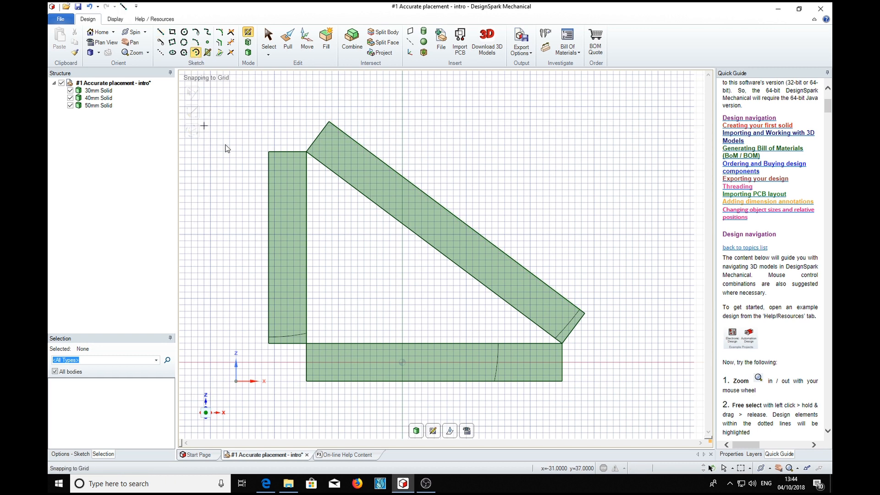
click(562, 344)
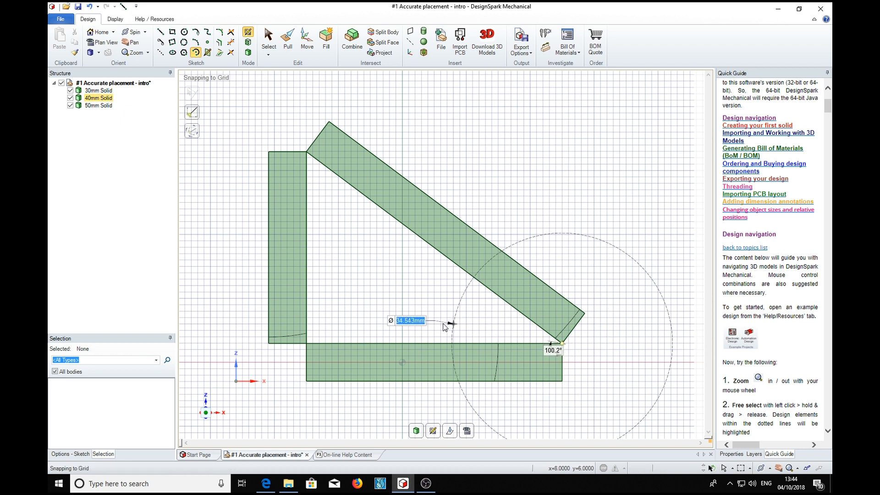
click(319, 342)
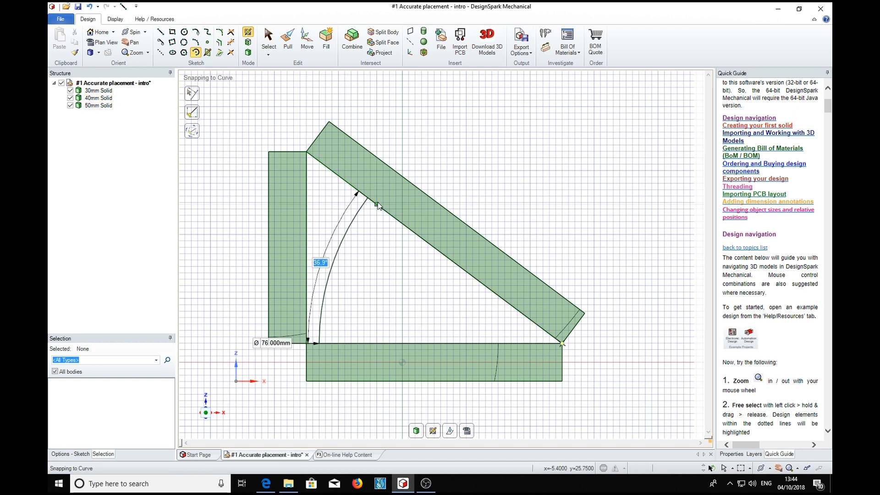
click(367, 197)
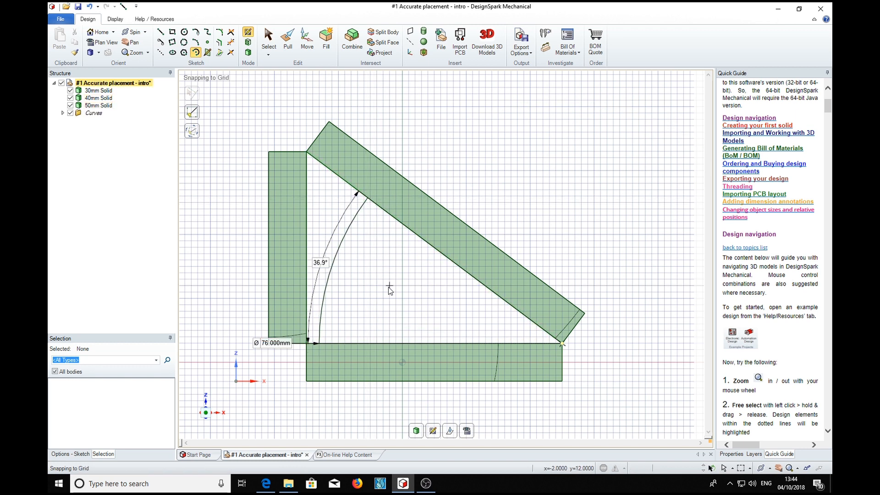
Sketch a 90° sweep arc about 44 mm in diameter around the 30 and 40 mm bars' shared corner, between their inner edges
click(307, 344)
click(315, 339)
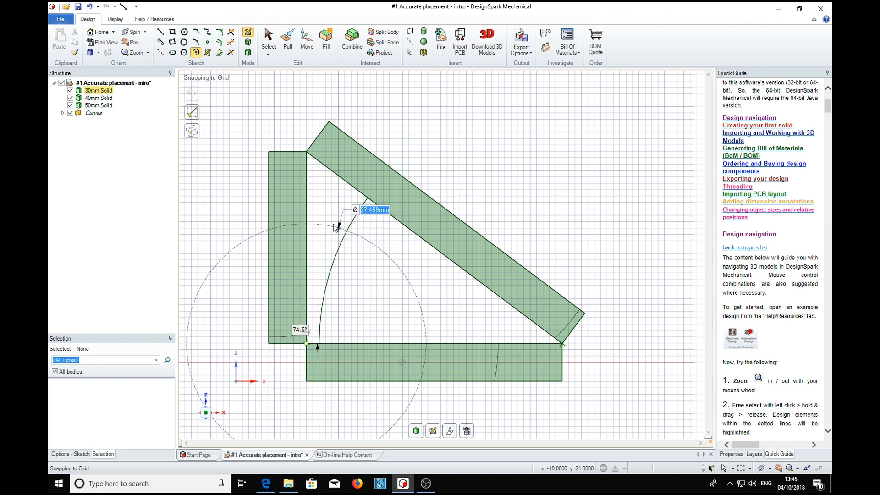
click(309, 204)
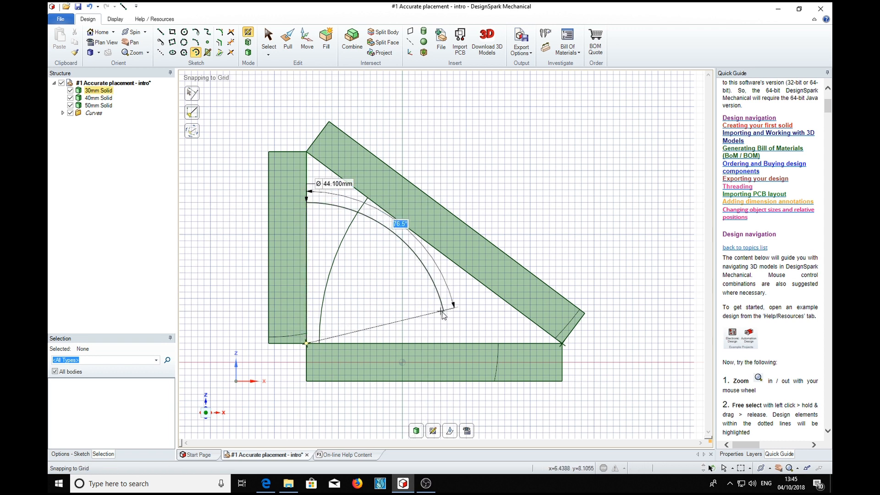
click(453, 346)
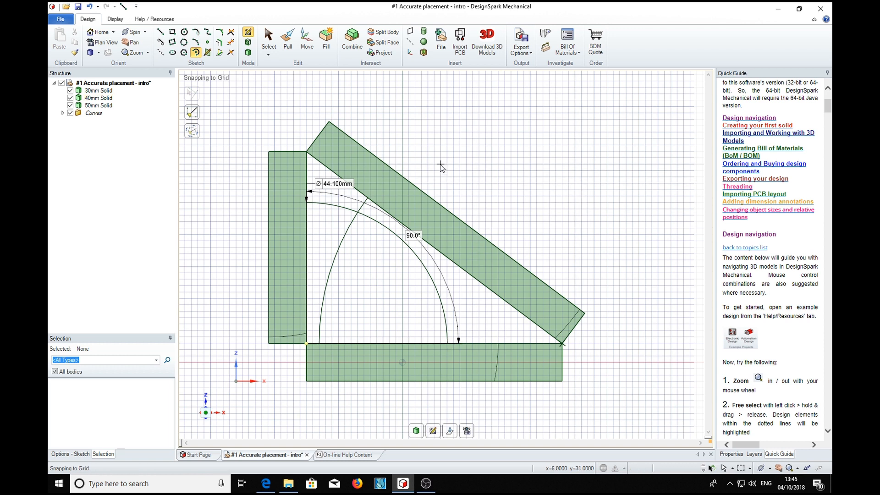
Draw a line from a point on the 76 mm arc to the corner where the 40 and 50 mm bars meet
click(160, 32)
click(331, 267)
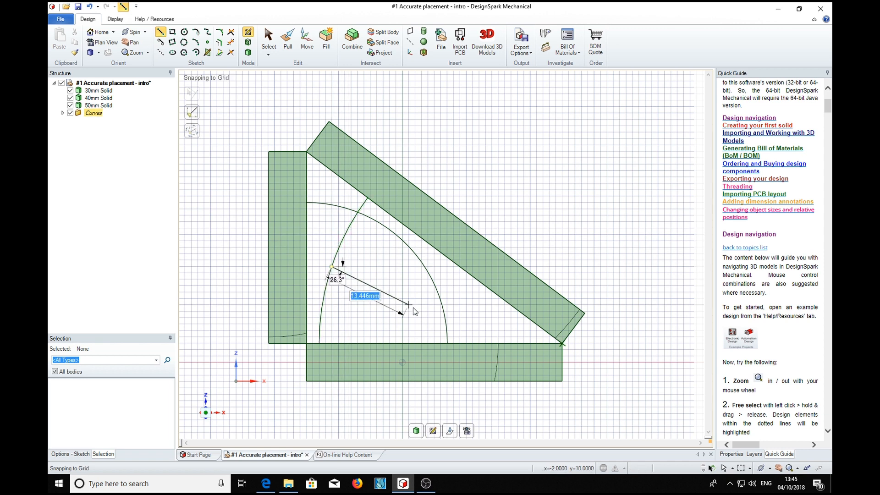
click(561, 343)
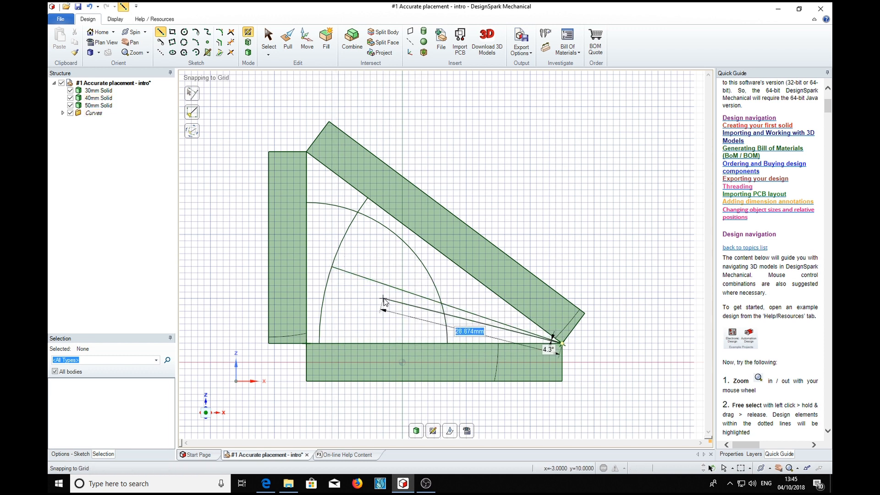
Draw a line from the midpoint of the 44 mm arc to the corner where the 30 and 40 mm bars meet
key(Escape)
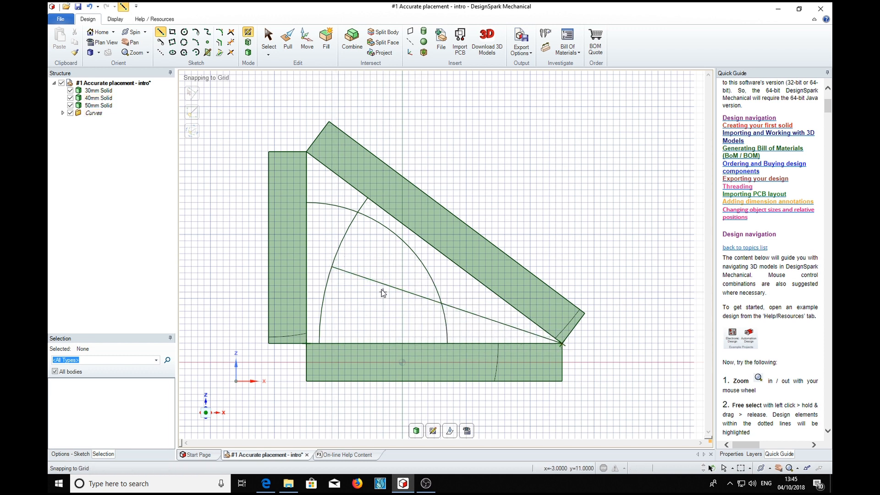
click(406, 244)
click(307, 342)
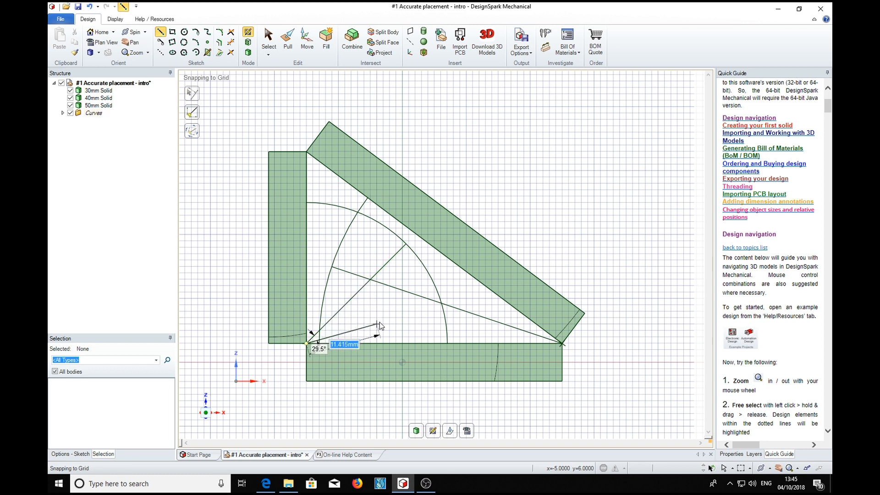
key(Escape)
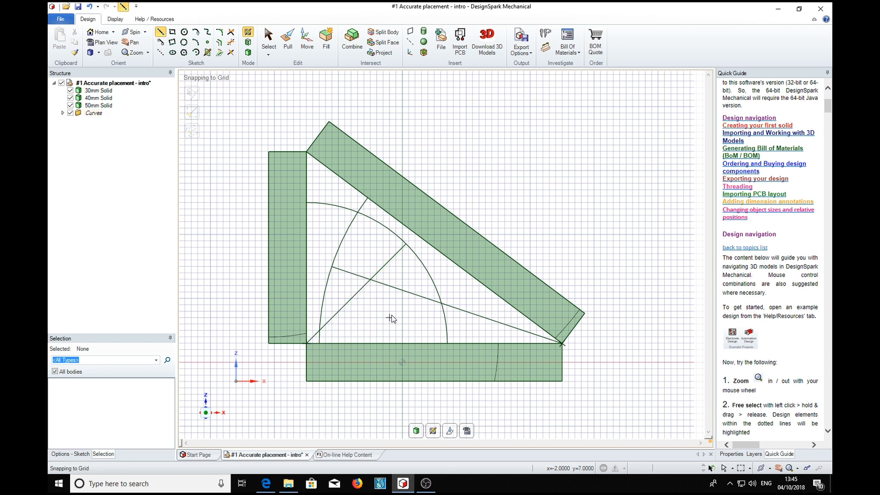
Sketch a circle about 20 mm in diameter, centred where the two bisecting lines cross and touching the 40 mm bar's inner edge
click(184, 31)
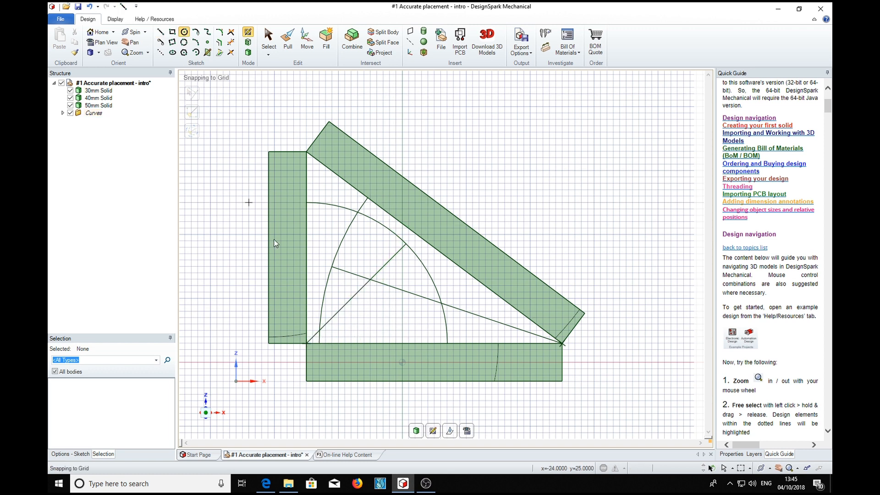
click(371, 280)
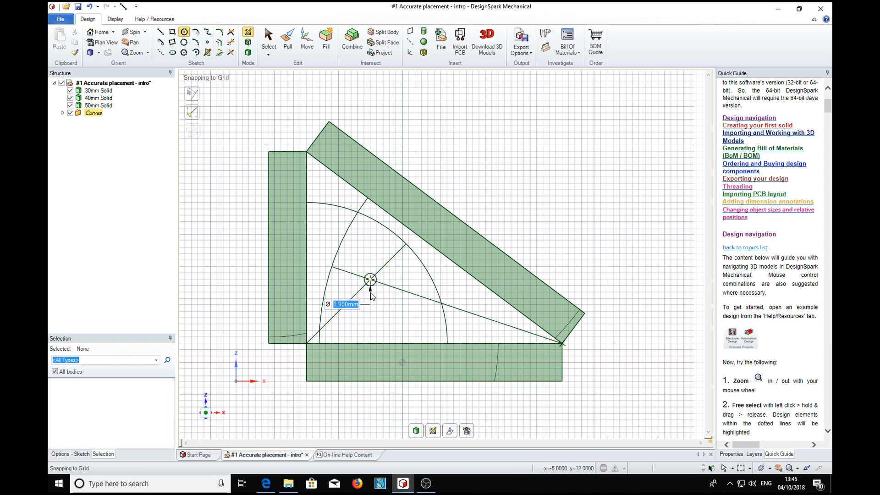
click(370, 344)
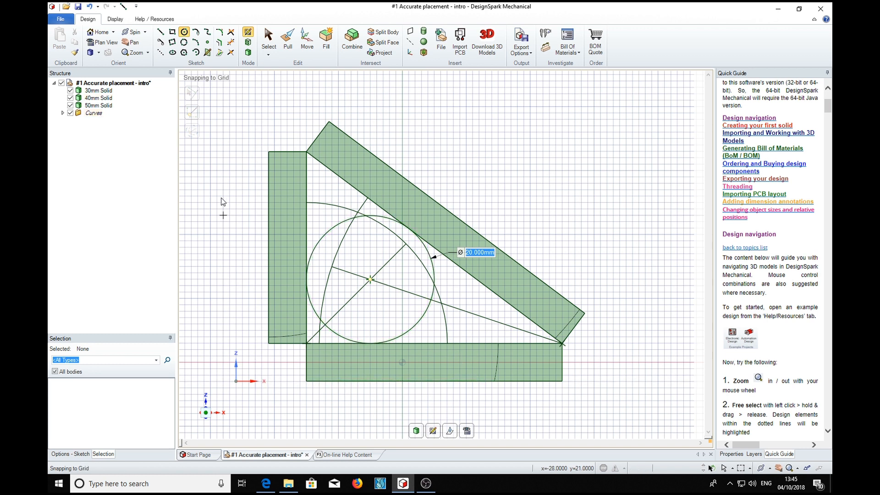
Delete both sweep arcs and both bisecting lines, keeping only the circle inside the triangle
click(268, 44)
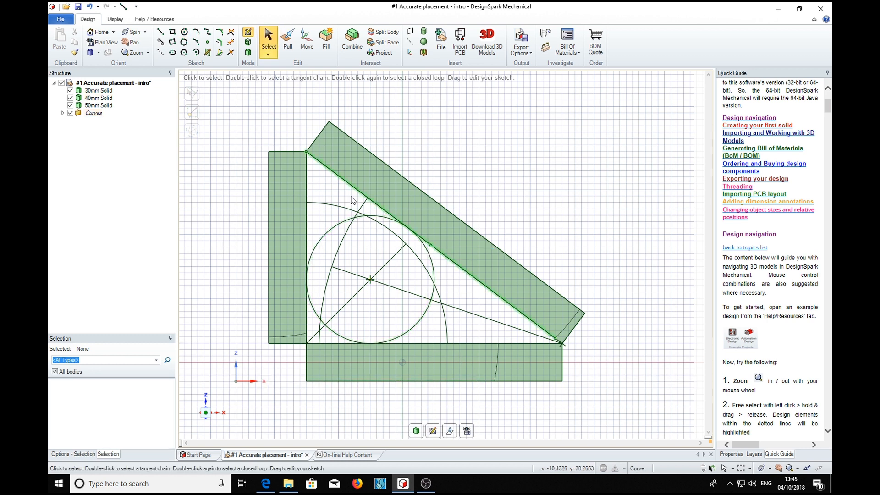
click(443, 326)
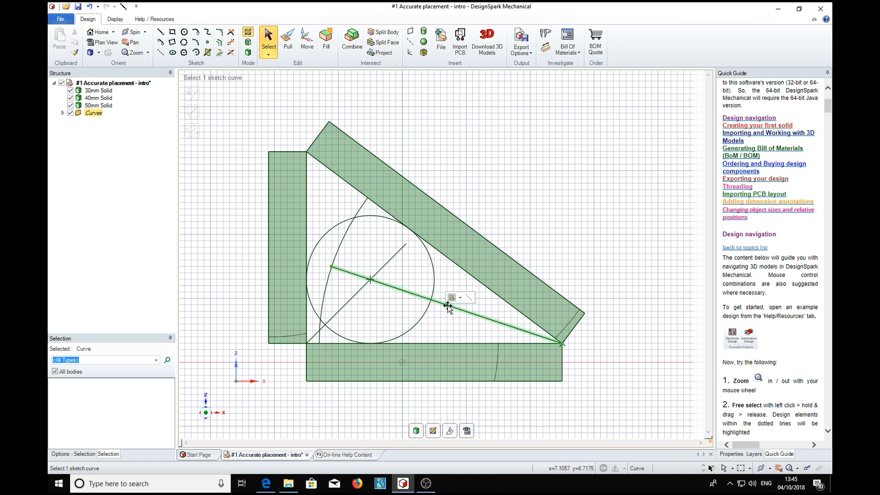
click(447, 304)
key(Delete)
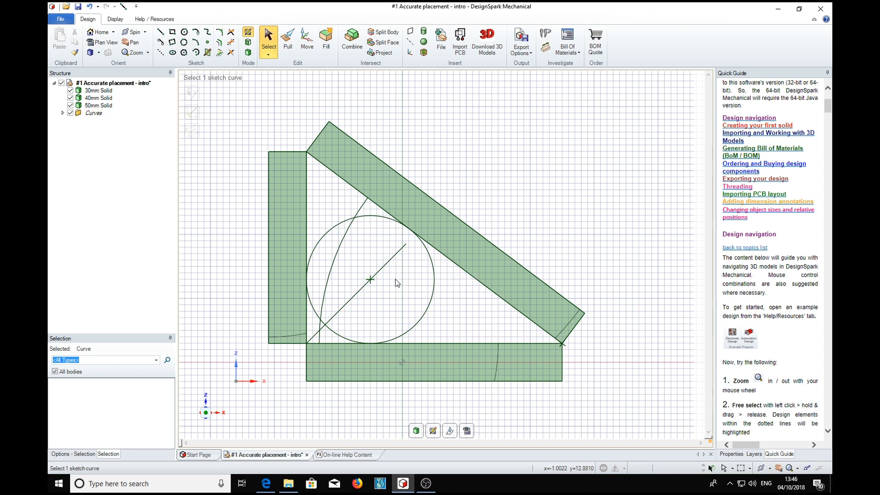
click(390, 260)
key(Delete)
click(340, 252)
key(Delete)
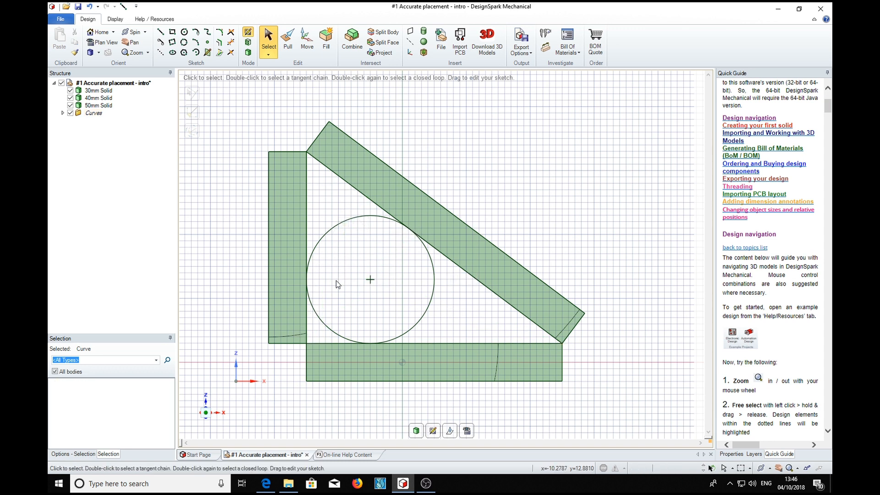
Pull the circular surface up to the 30 mm bar's rear face to form a solid cylinder, and restore the home view
key(p)
click(288, 244)
click(623, 281)
middle_drag(615, 236, 460, 292)
click(460, 292)
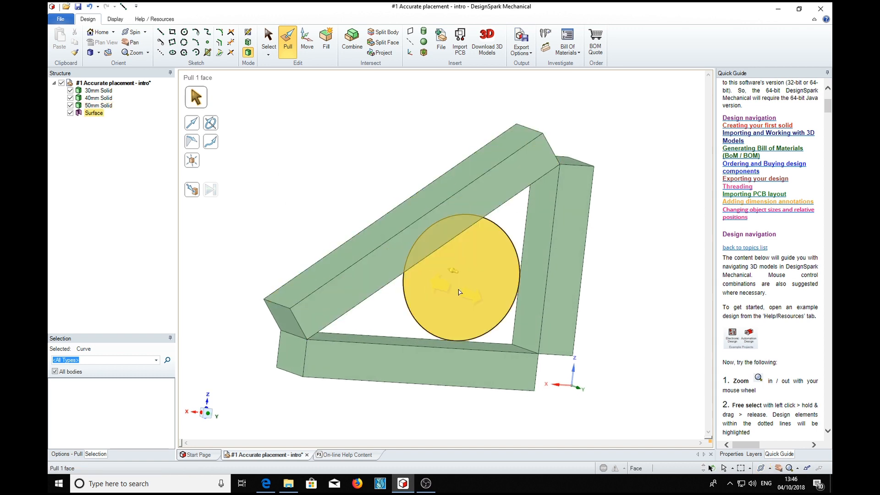
click(467, 292)
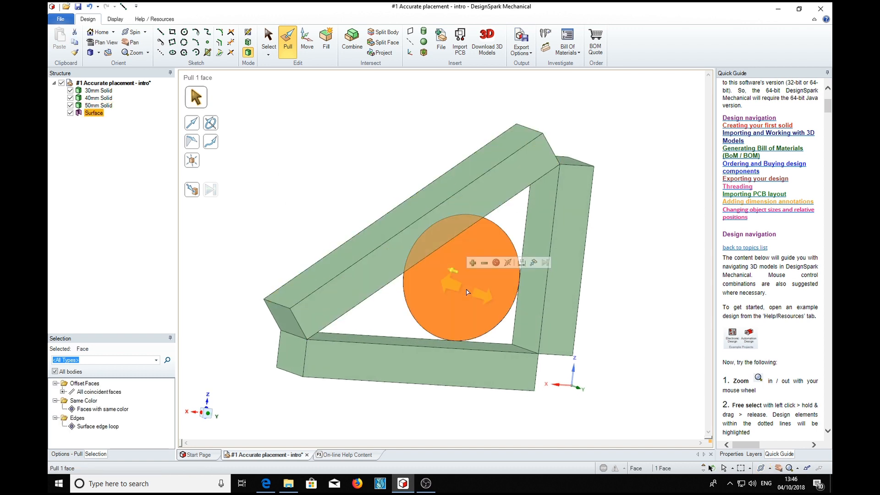
click(192, 190)
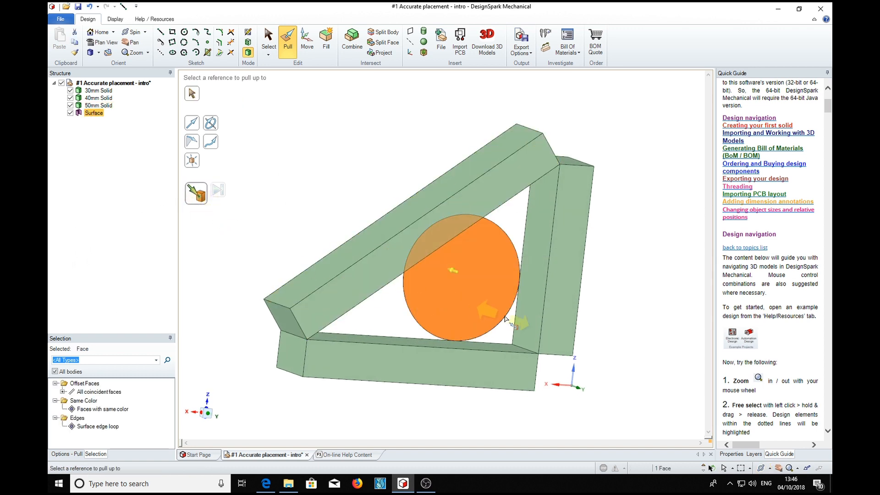
click(581, 285)
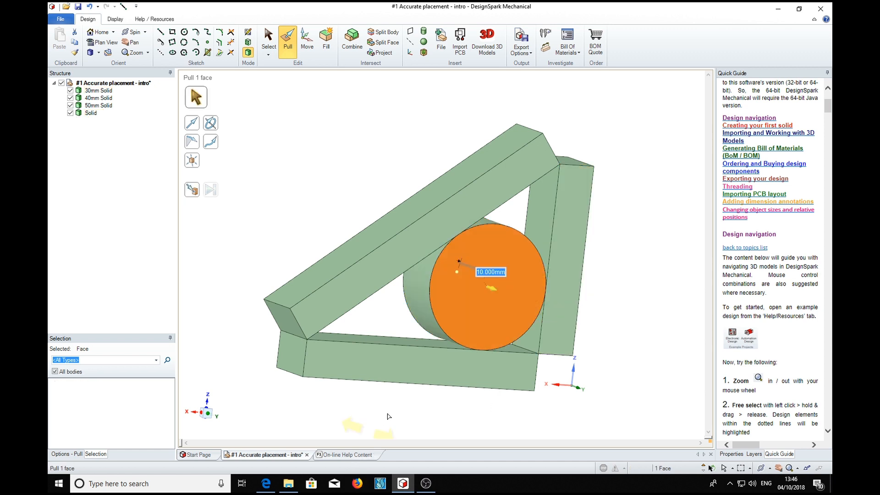
key(h)
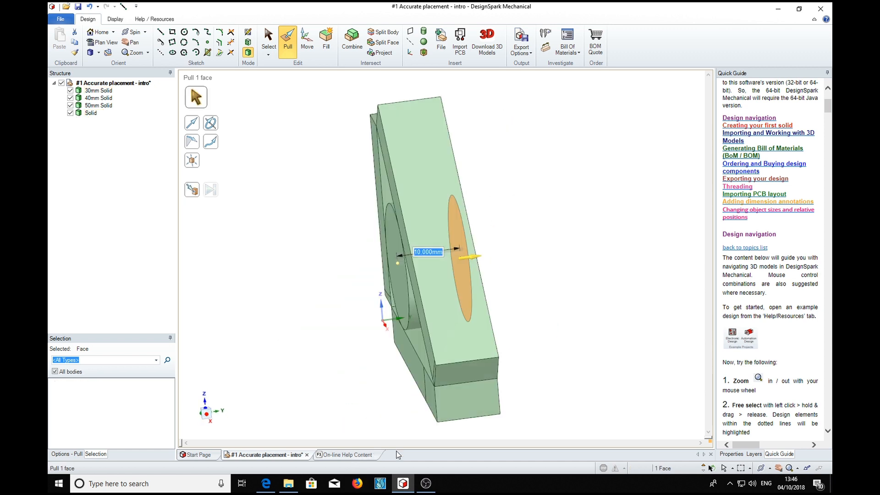
click(258, 139)
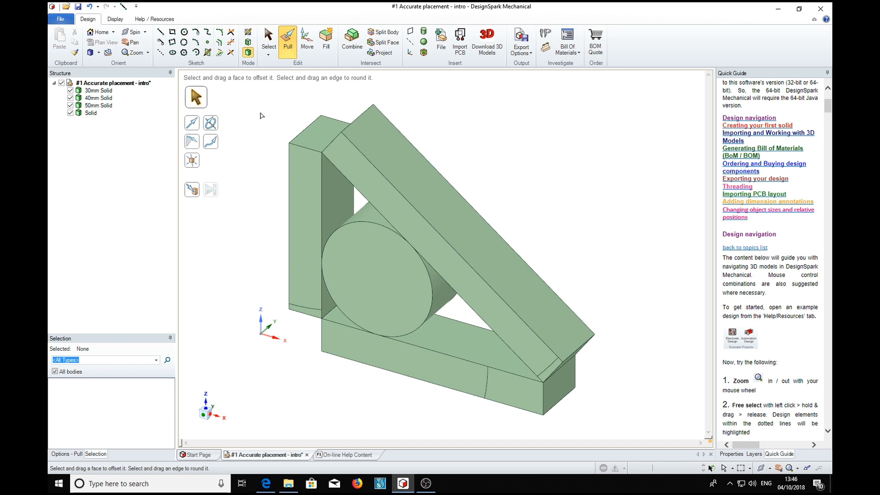
Create an annotation plane on the cylinder's front face and add a diameter dimension to its circular edge, placed outside the 50 mm bar
middle_drag(418, 421, 477, 396)
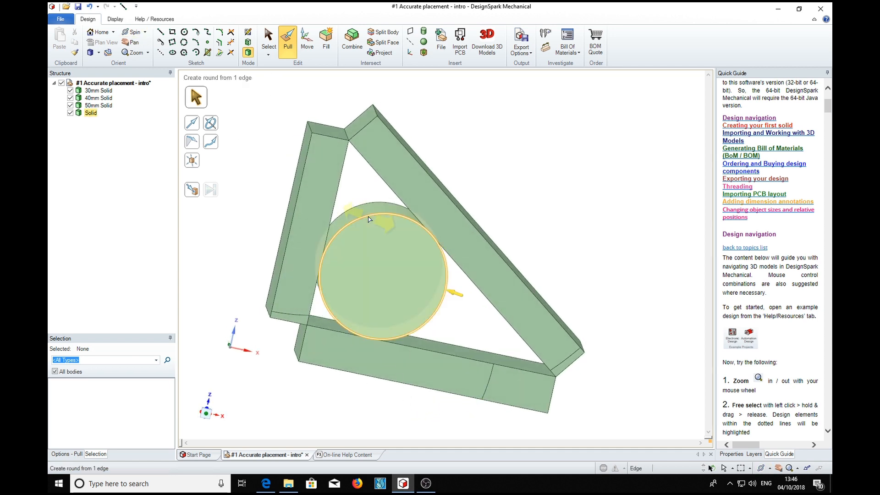
click(545, 45)
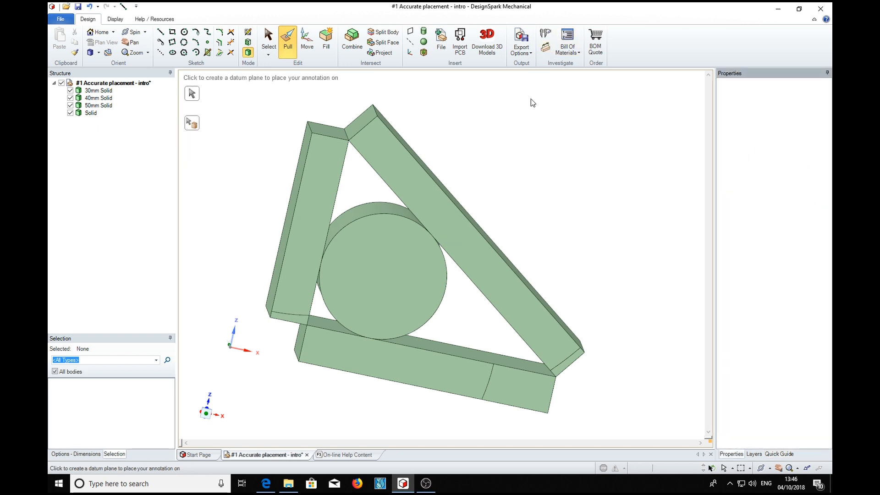
click(378, 220)
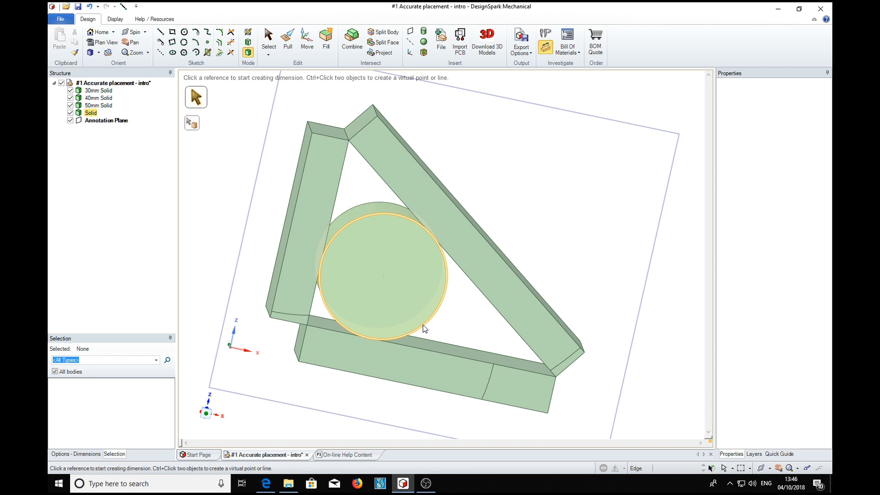
click(454, 255)
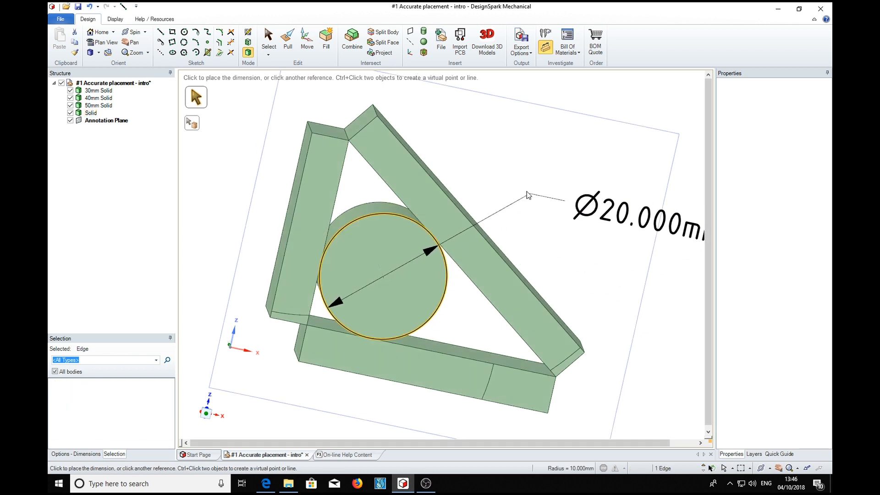
click(488, 151)
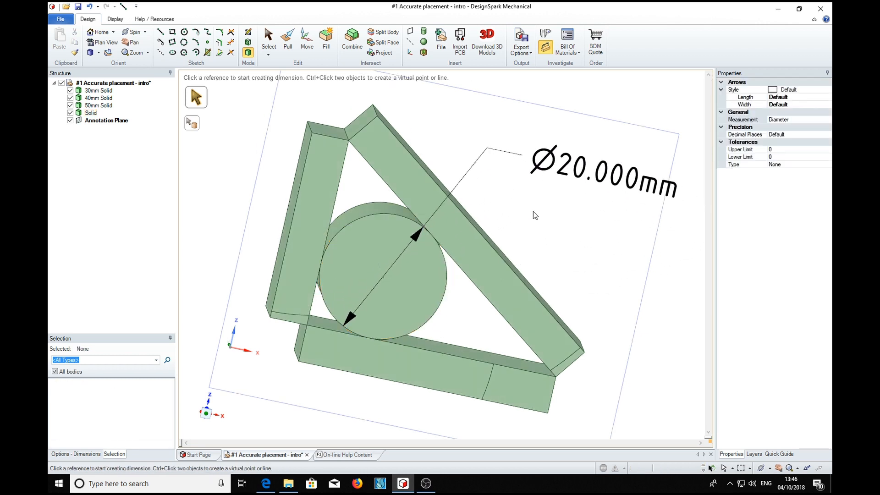